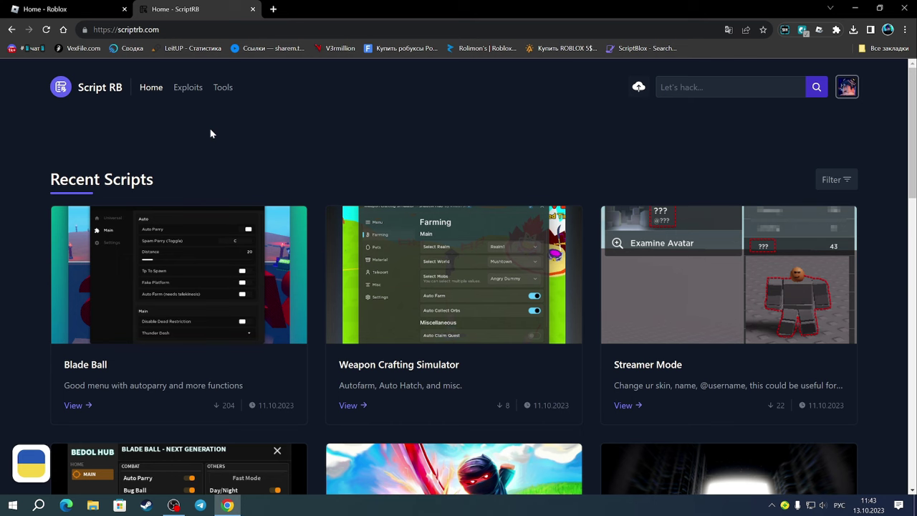
Find Fiddler among the Script RB tools and download its setup file.
{"action": "left_click", "coordinate": [222, 93]}
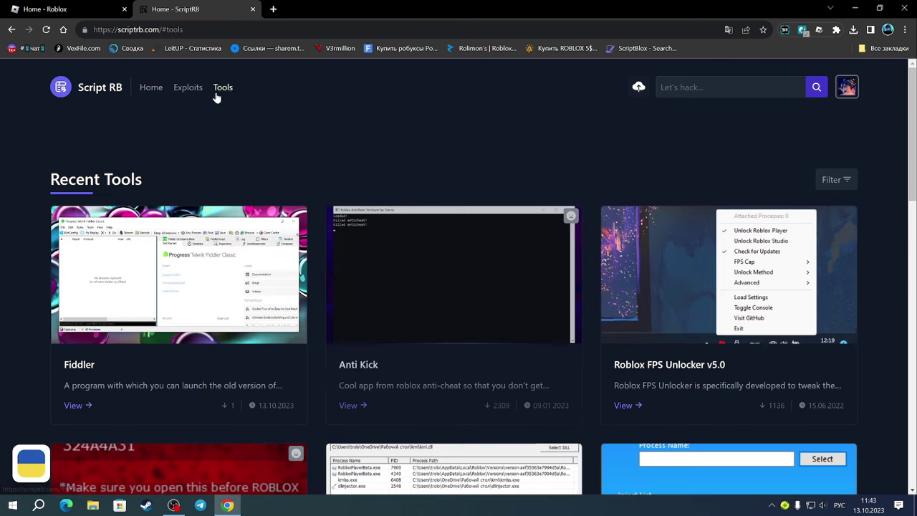
{"action": "scroll", "coordinate": [157, 342], "scroll_direction": "down", "scroll_amount": 1}
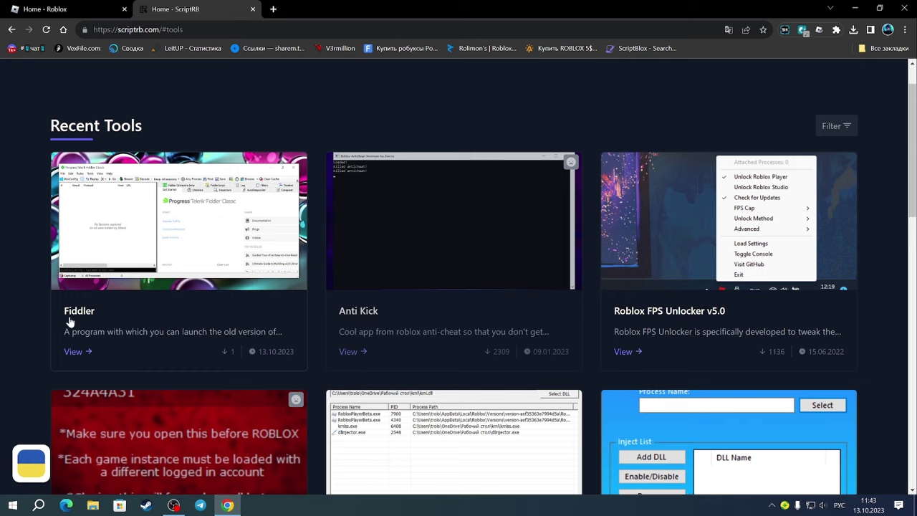
{"action": "left_click", "coordinate": [142, 322]}
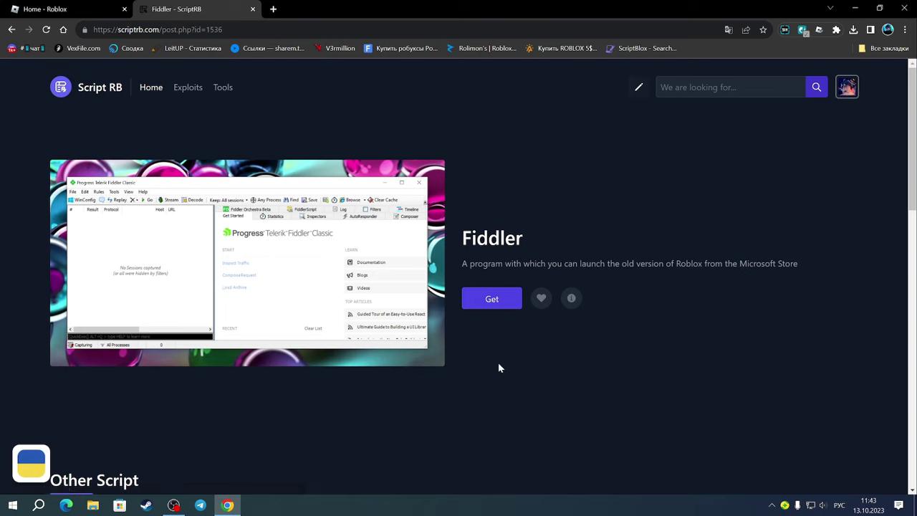
{"action": "left_click", "coordinate": [488, 308]}
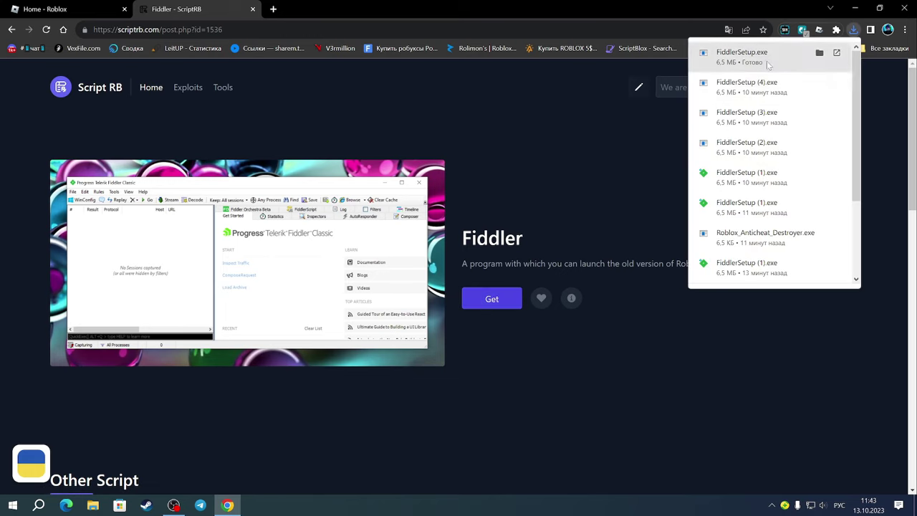
{"action": "left_click", "coordinate": [745, 56]}
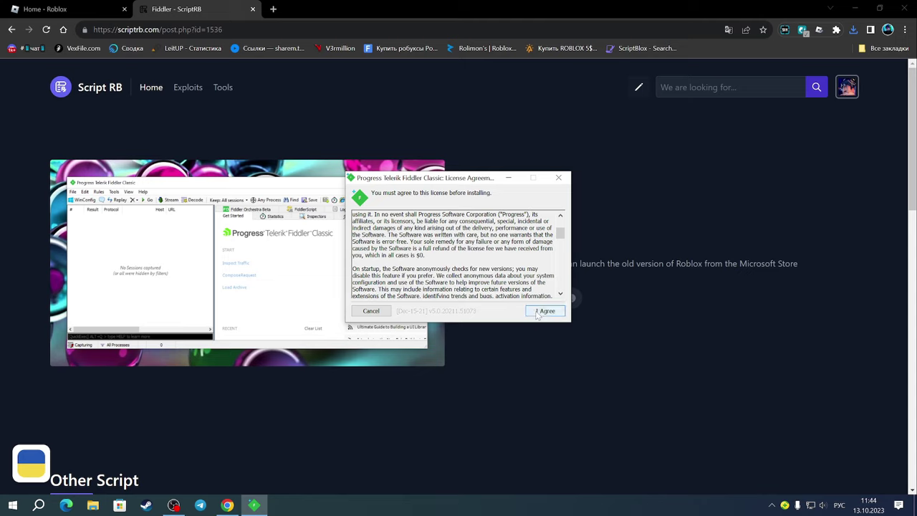
{"action": "left_click", "coordinate": [543, 311]}
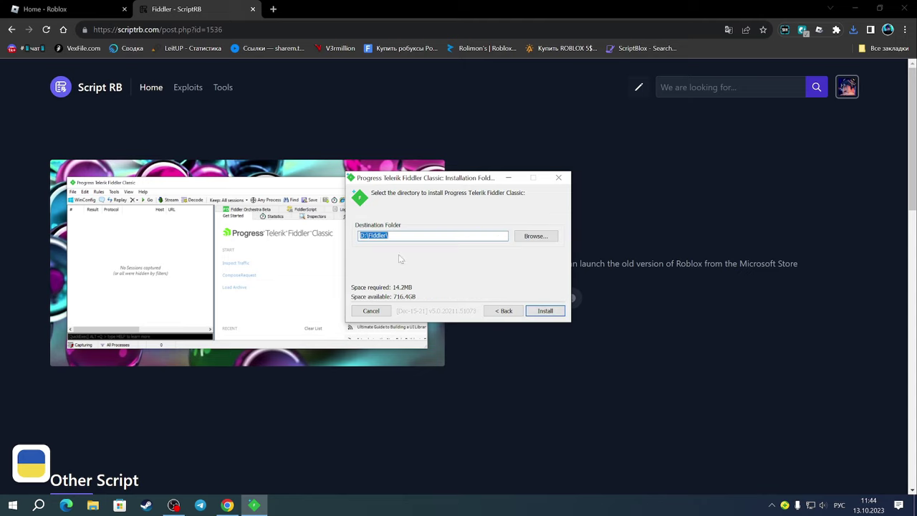
{"action": "left_click", "coordinate": [415, 236]}
{"action": "left_click", "coordinate": [559, 177]}
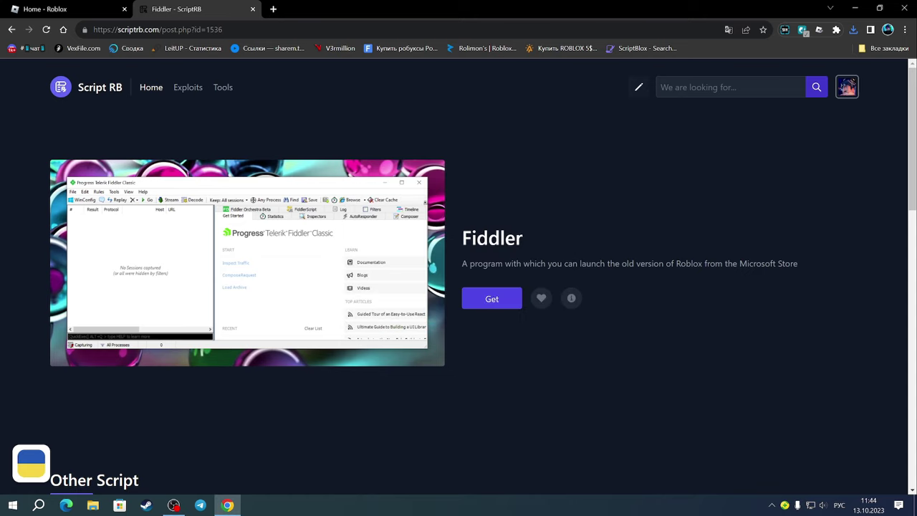
Launch Fiddler.exe from the Fiddler folder on drive D and decline to learn more about AppContainer configuration.
{"action": "left_click", "coordinate": [855, 8]}
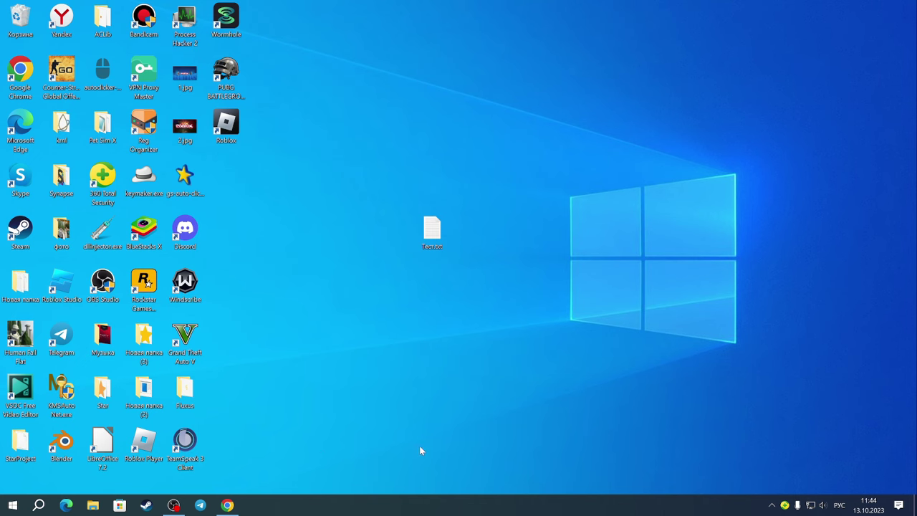
{"action": "left_click", "coordinate": [92, 505]}
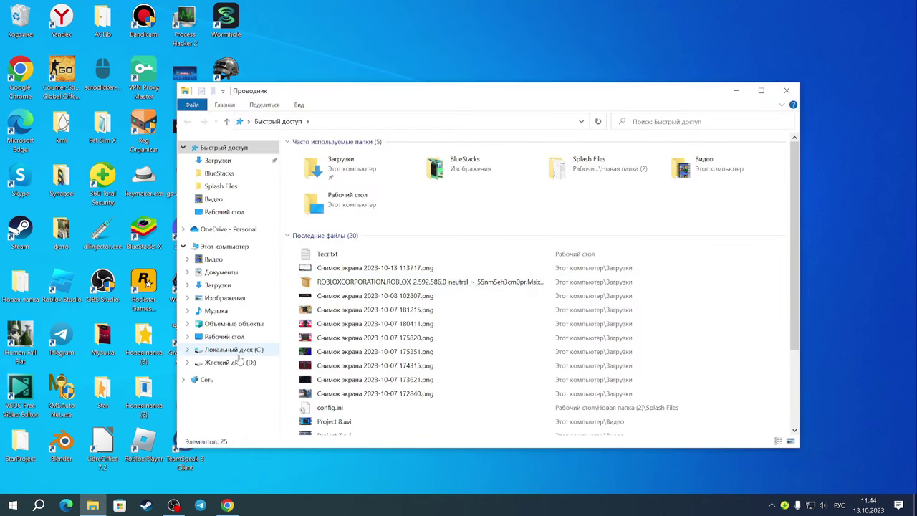
{"action": "left_click", "coordinate": [240, 362]}
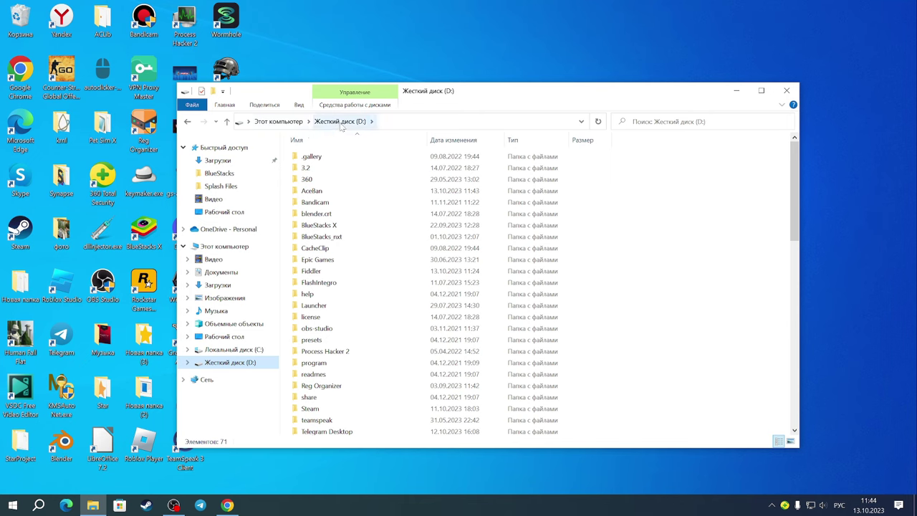
{"action": "double_click", "coordinate": [316, 273]}
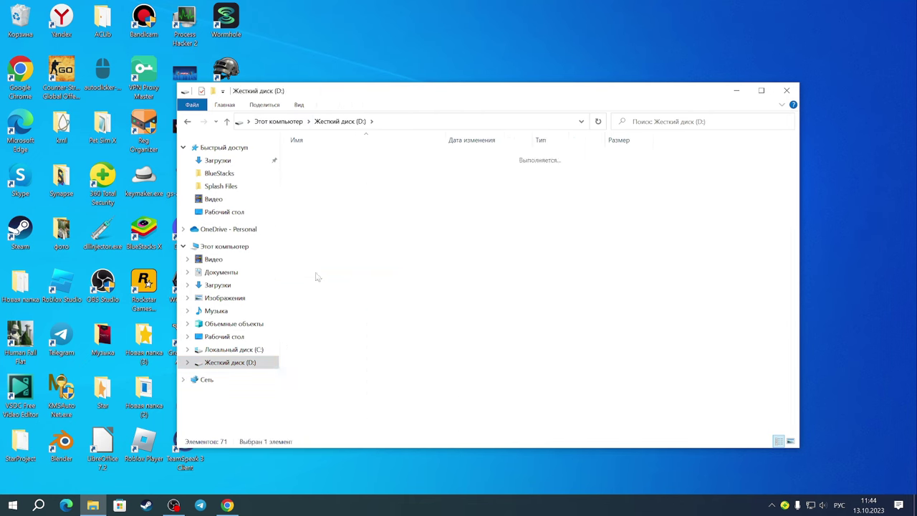
{"action": "double_click", "coordinate": [344, 352]}
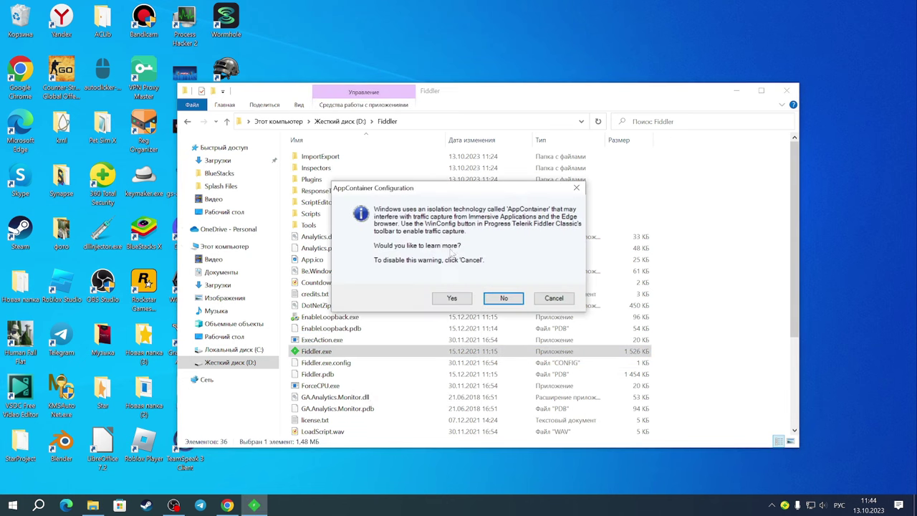
{"action": "left_click", "coordinate": [504, 298]}
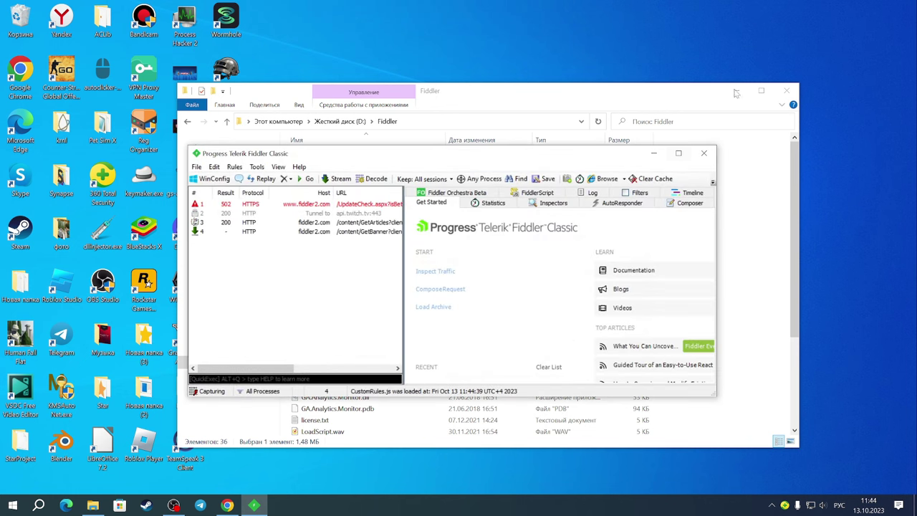
{"action": "left_click", "coordinate": [736, 92]}
Exempt all apps from AppContainer loopback restrictions with WinConfig, save the changes and close the utility.
{"action": "left_click_drag", "start_coordinate": [488, 162], "coordinate": [508, 153]}
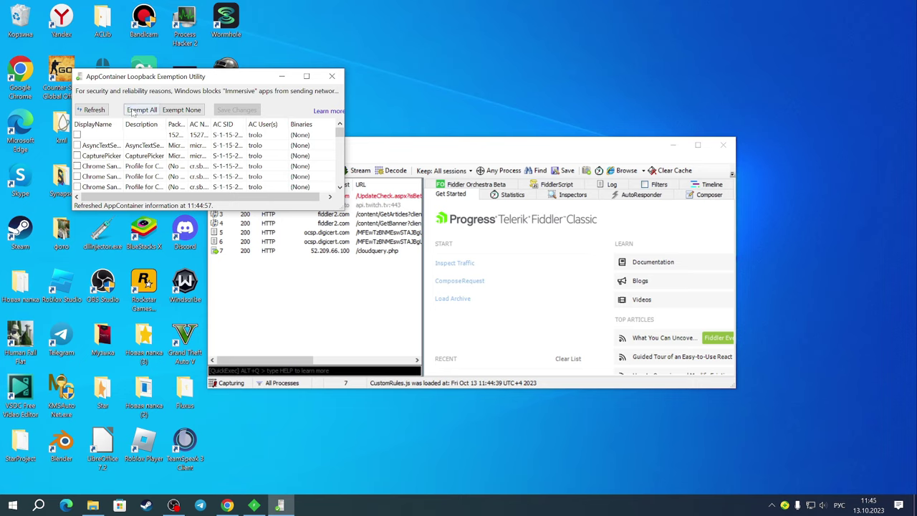
{"action": "left_click", "coordinate": [142, 111]}
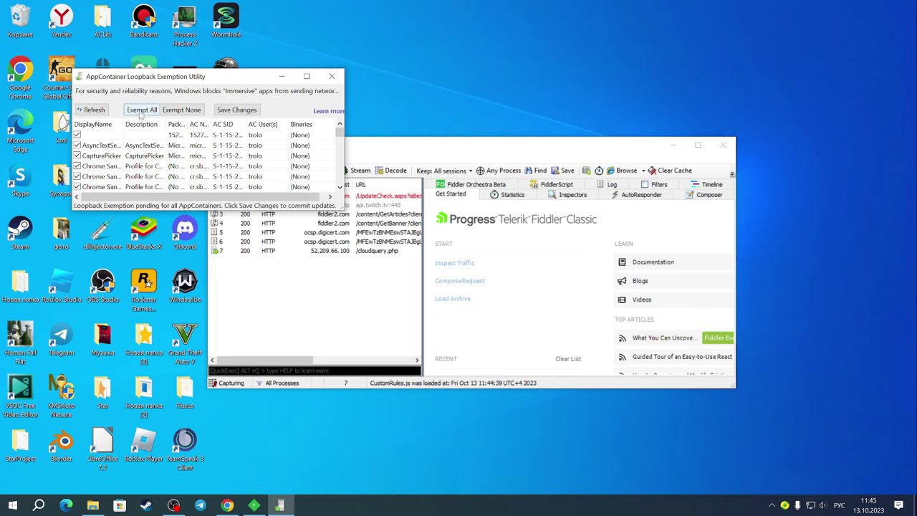
{"action": "left_click", "coordinate": [247, 113]}
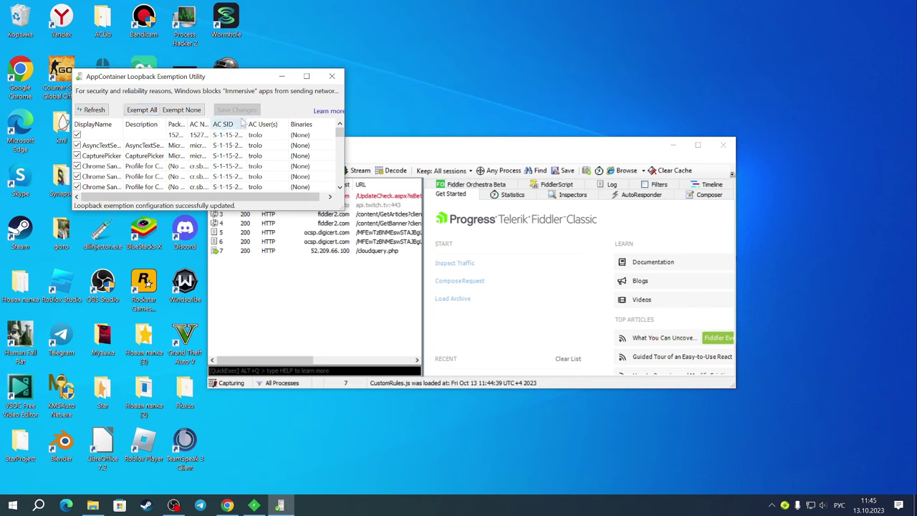
{"action": "left_click", "coordinate": [331, 77]}
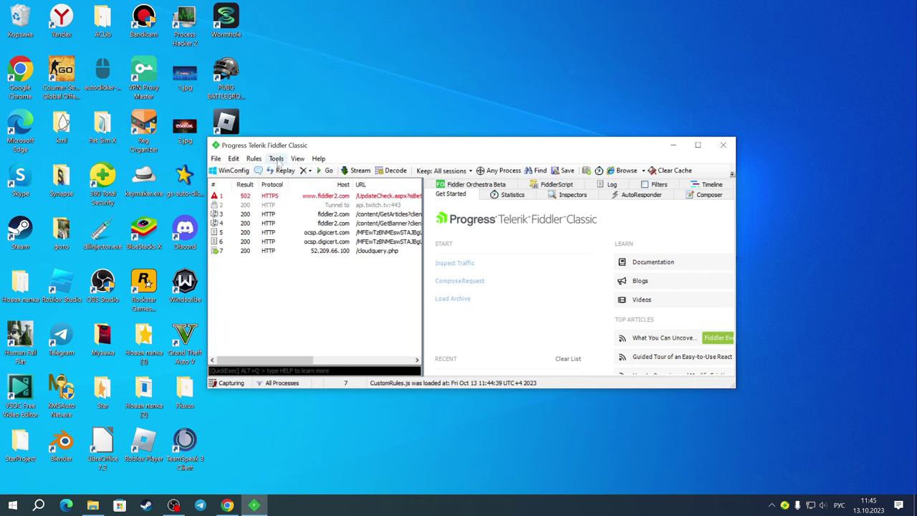
Turn on HTTPS traffic decryption in Fiddler's options, and trust and add its root certificate to the machine root list.
{"action": "left_click", "coordinate": [277, 159]}
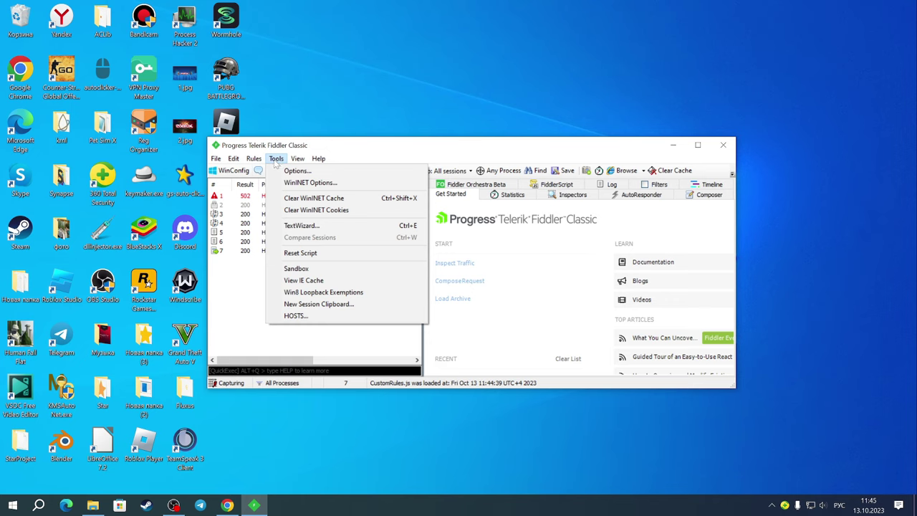
{"action": "left_click", "coordinate": [288, 172]}
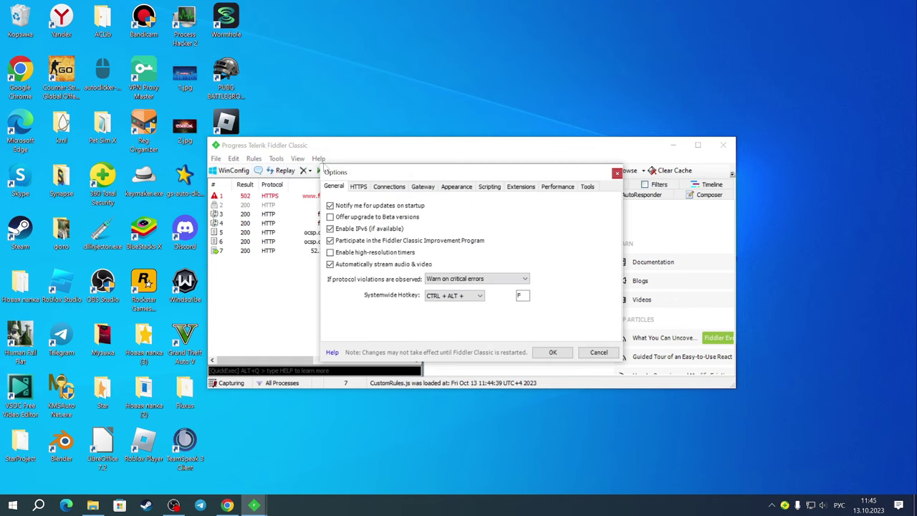
{"action": "left_click", "coordinate": [358, 188]}
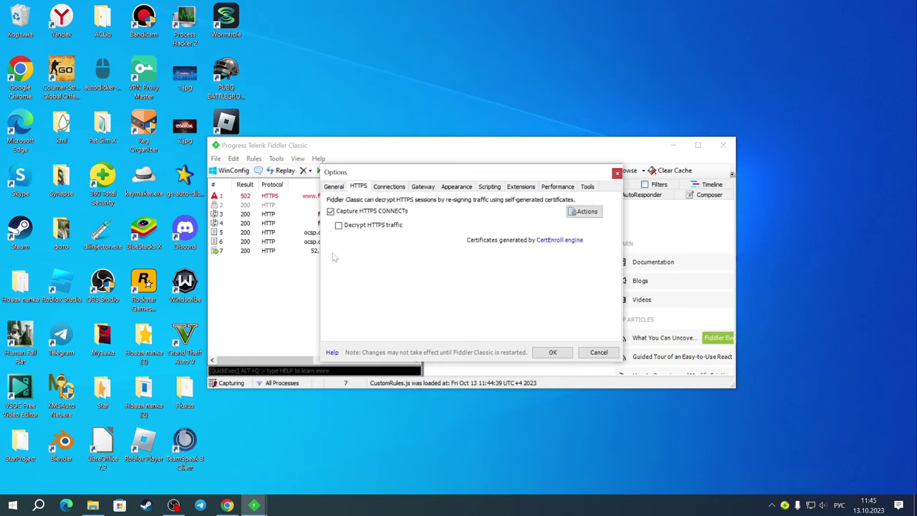
{"action": "left_click", "coordinate": [340, 226]}
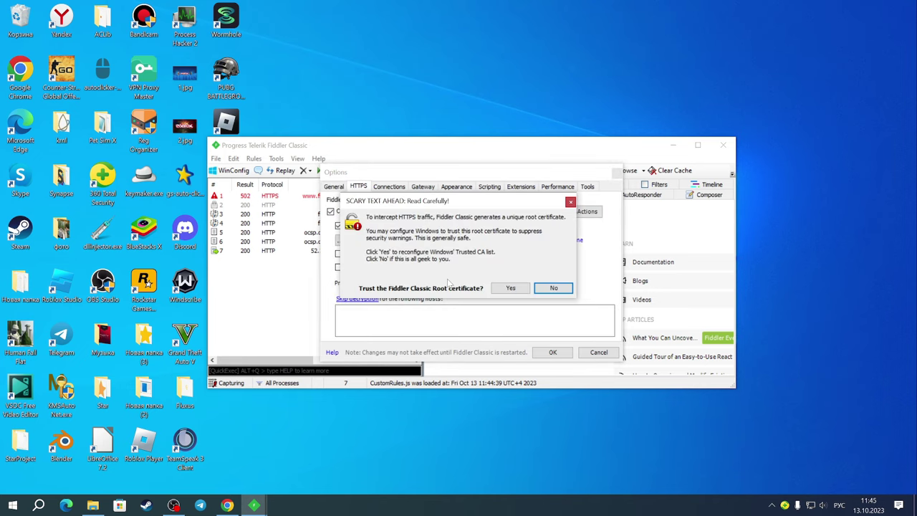
{"action": "left_click", "coordinate": [511, 288]}
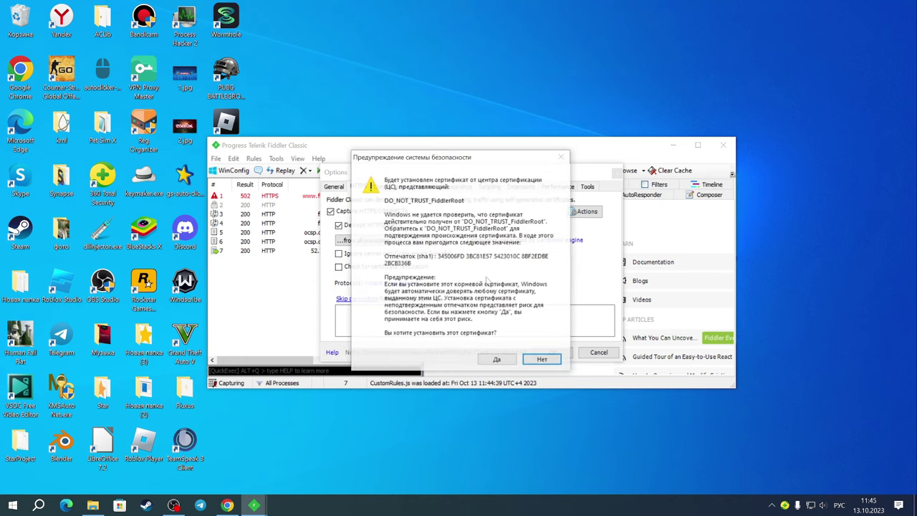
{"action": "left_click", "coordinate": [497, 360]}
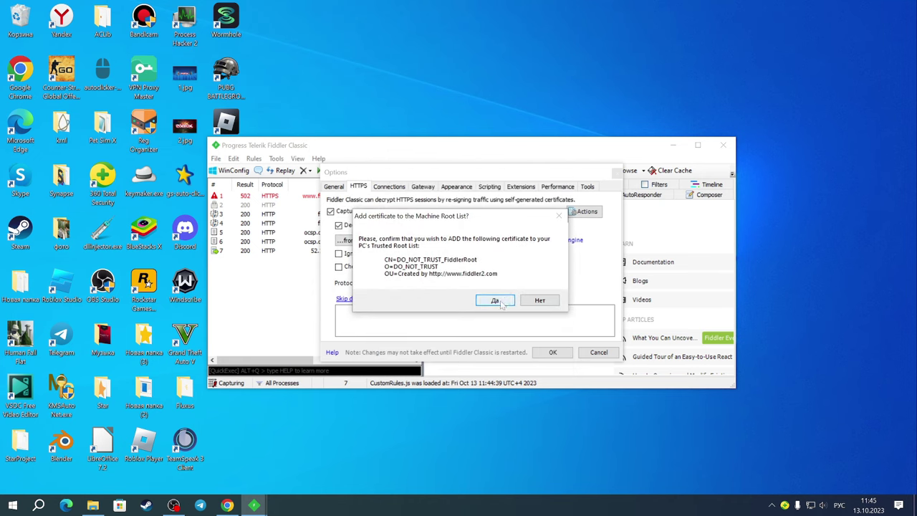
{"action": "left_click", "coordinate": [510, 302]}
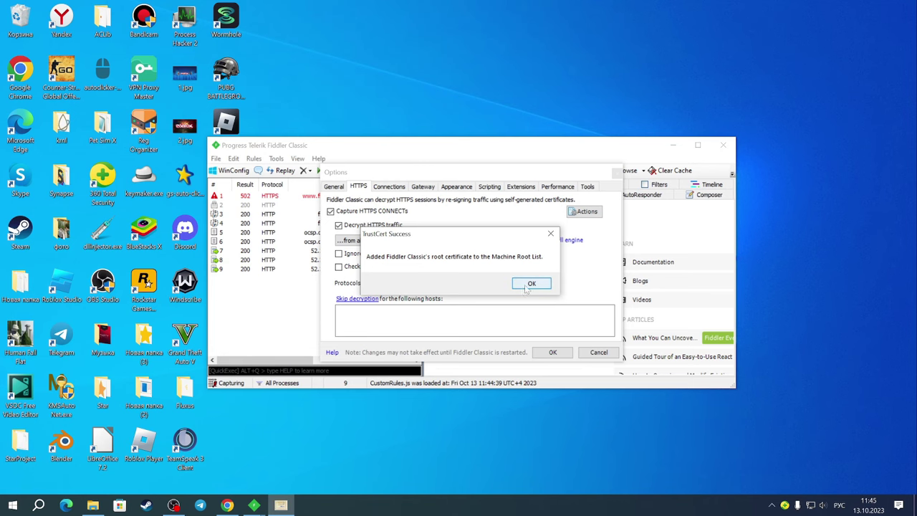
{"action": "left_click", "coordinate": [530, 285]}
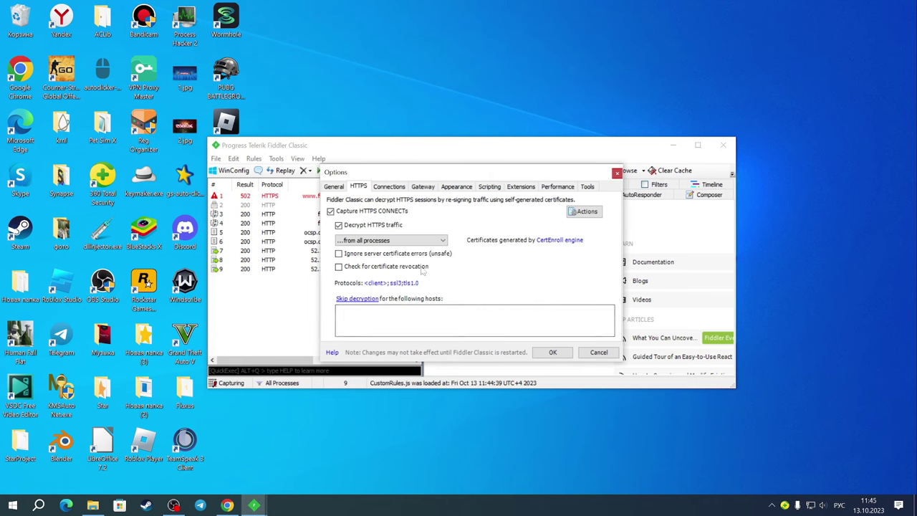
{"action": "left_click", "coordinate": [553, 352]}
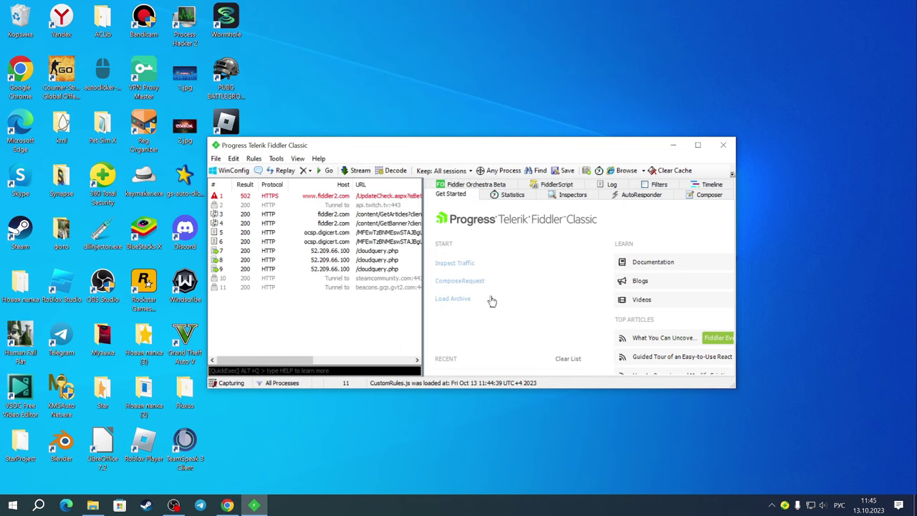
Enable rules in Fiddler's AutoResponder and minimize the Fiddler window.
{"action": "left_click", "coordinate": [638, 196]}
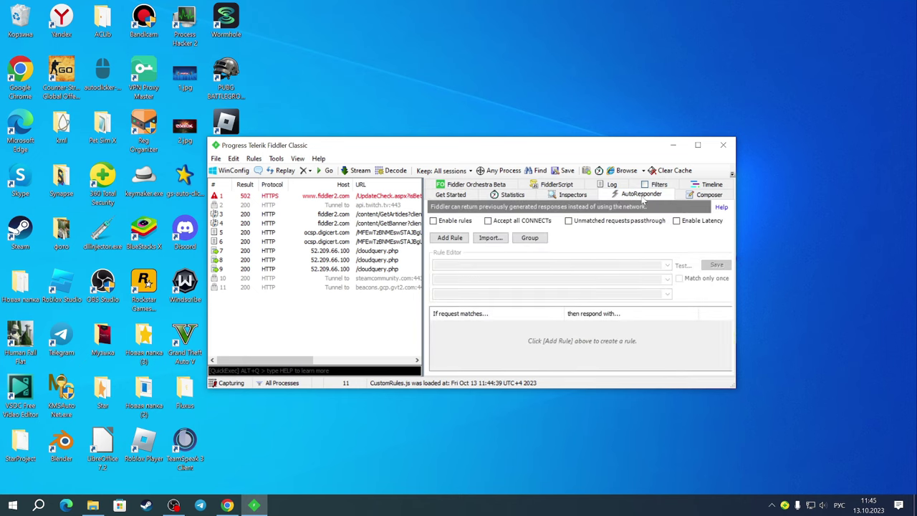
{"action": "left_click", "coordinate": [434, 223]}
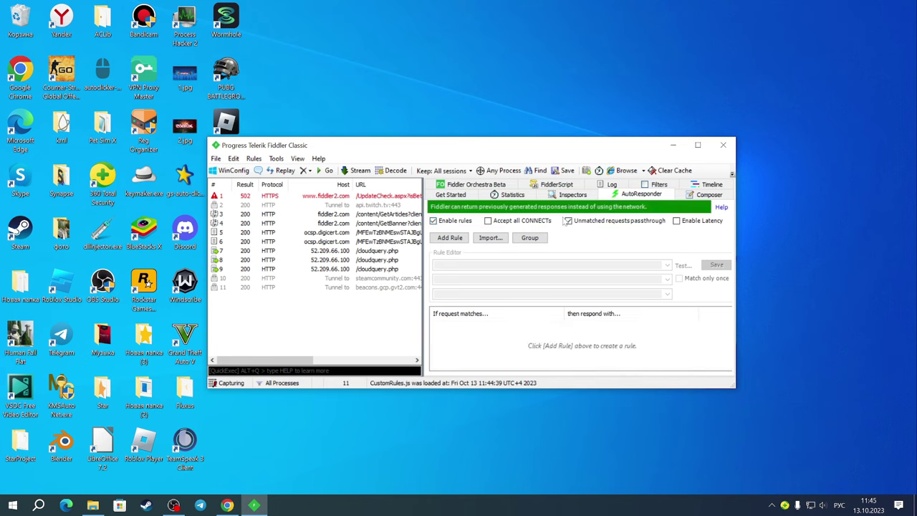
{"action": "left_click", "coordinate": [671, 147]}
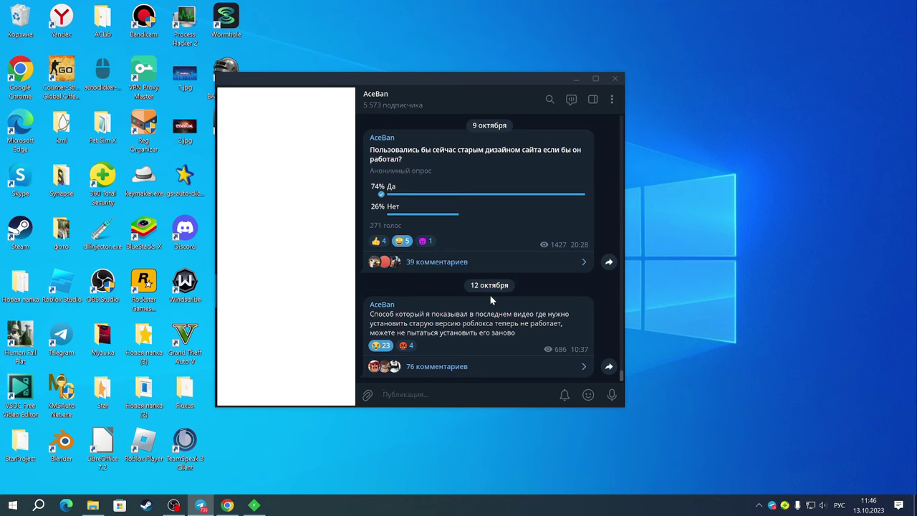
Find the 15 September post in the Telegram channel and open its attached ROBLOXCORPORATION Msixbundle file.
{"action": "scroll", "coordinate": [596, 363], "scroll_direction": "up", "scroll_amount": 2}
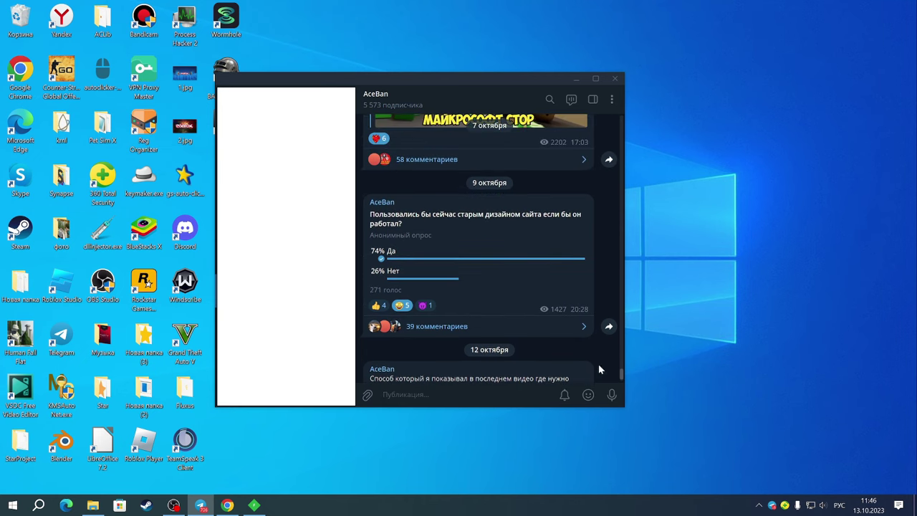
{"action": "scroll", "coordinate": [600, 370], "scroll_direction": "up", "scroll_amount": 5}
{"action": "scroll", "coordinate": [544, 373], "scroll_direction": "down", "scroll_amount": 3}
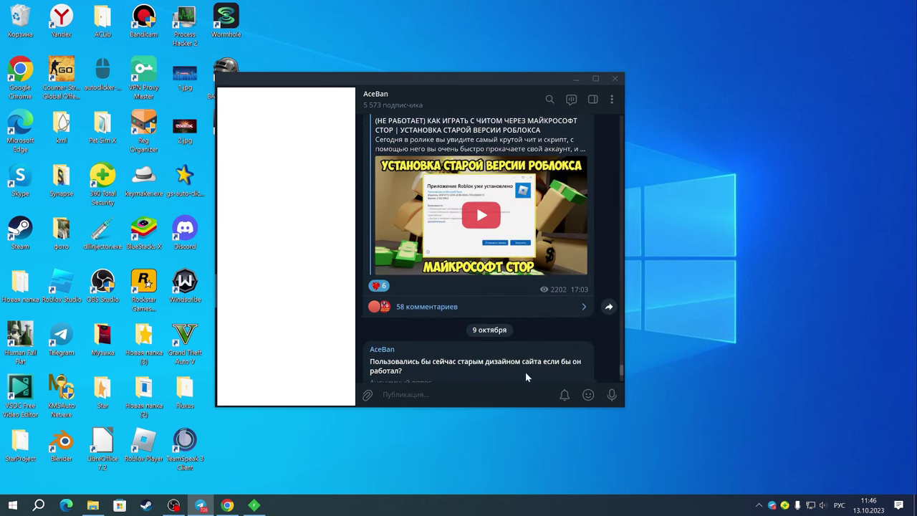
{"action": "scroll", "coordinate": [526, 358], "scroll_direction": "down", "scroll_amount": 4}
{"action": "left_click_drag", "start_coordinate": [623, 371], "coordinate": [617, 238]}
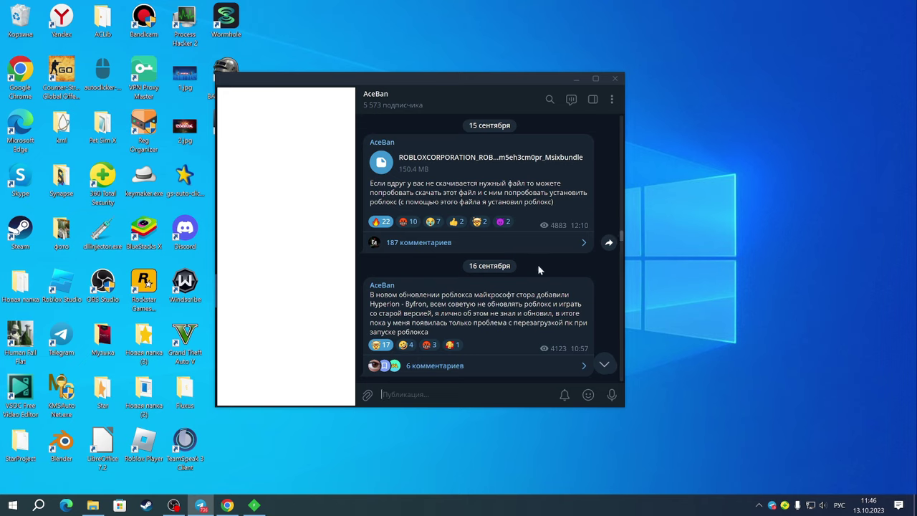
{"action": "scroll", "coordinate": [401, 219], "scroll_direction": "up", "scroll_amount": 1}
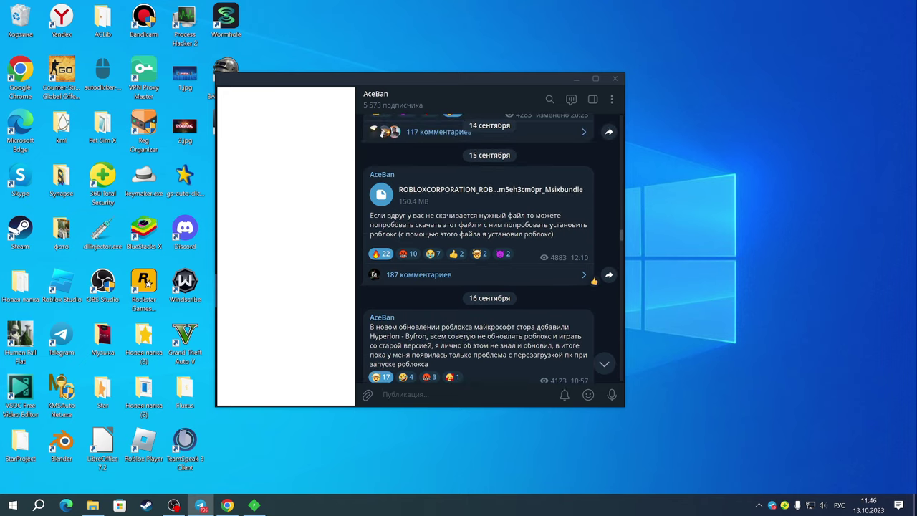
{"action": "left_click", "coordinate": [430, 192]}
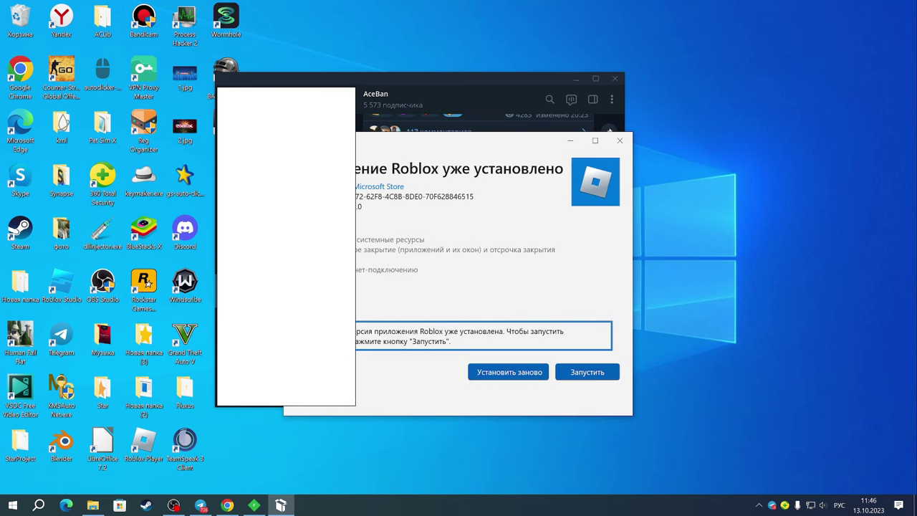
Reinstall Roblox version 2.592.586.0 over the newer version, close the installer and minimize Telegram.
{"action": "left_click", "coordinate": [485, 379]}
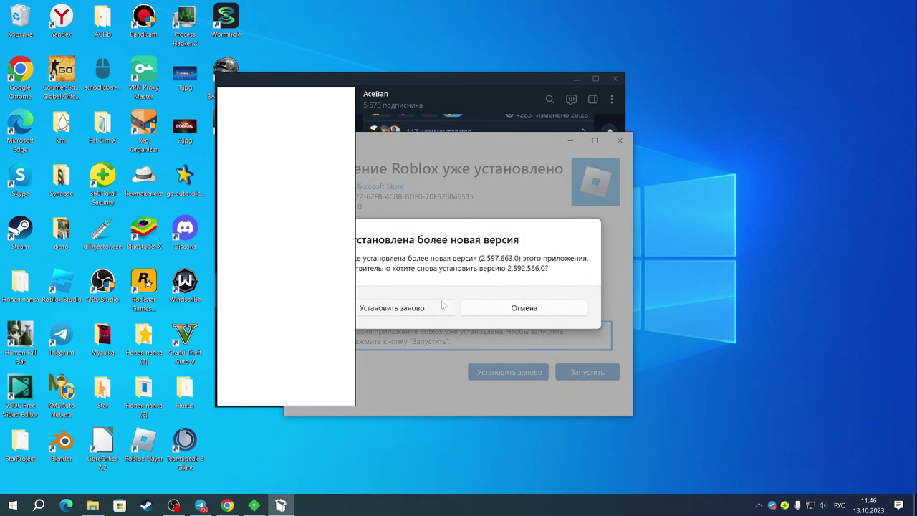
{"action": "left_click", "coordinate": [412, 311]}
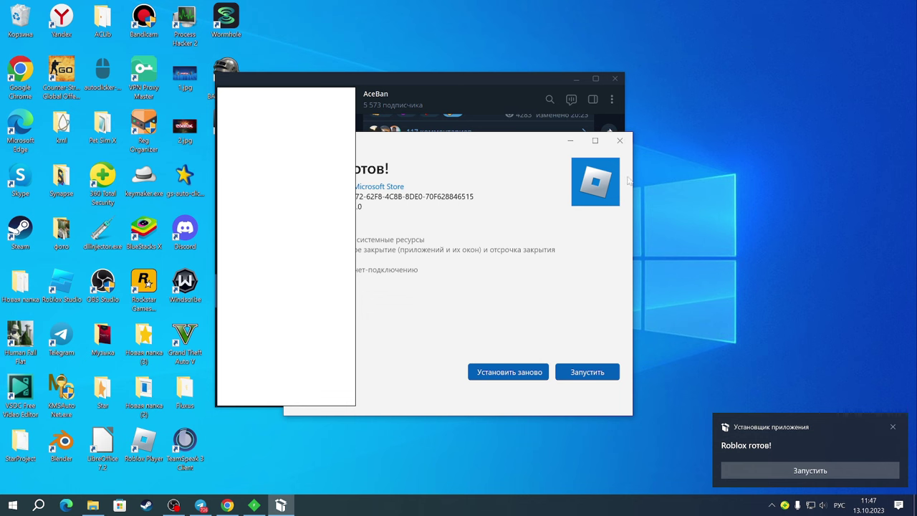
{"action": "left_click", "coordinate": [619, 140]}
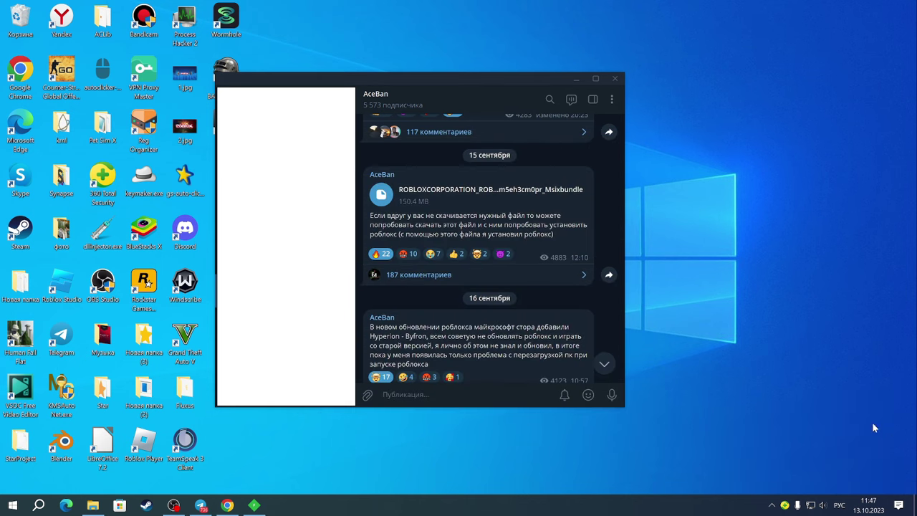
{"action": "left_click", "coordinate": [576, 78]}
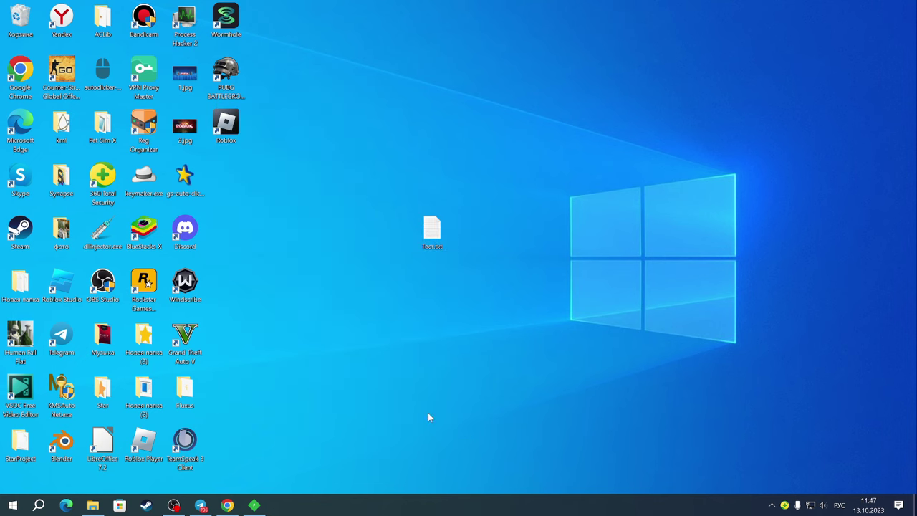
Bring Fiddler back up and remove all captured sessions from its list.
{"action": "left_click", "coordinate": [255, 506]}
{"action": "left_click_drag", "start_coordinate": [474, 152], "coordinate": [474, 149]}
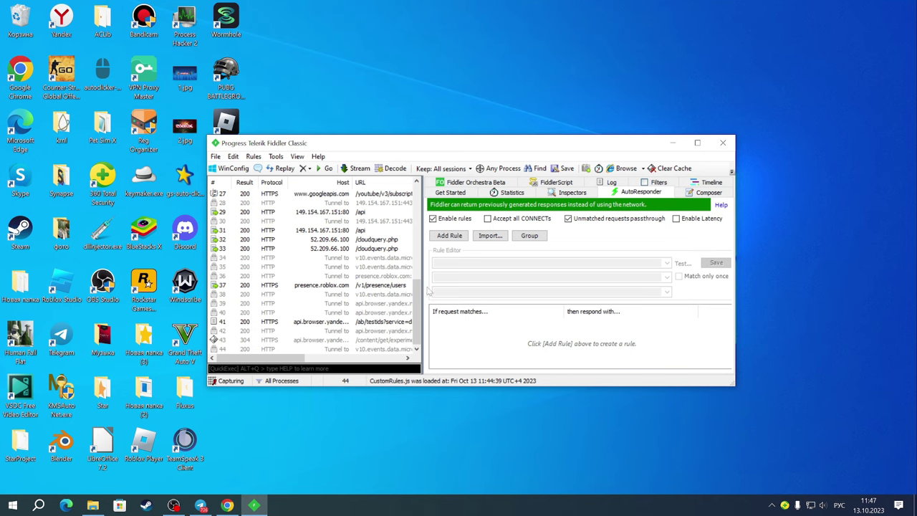
{"action": "right_click", "coordinate": [292, 258]}
{"action": "mouse_move", "coordinate": [315, 324]}
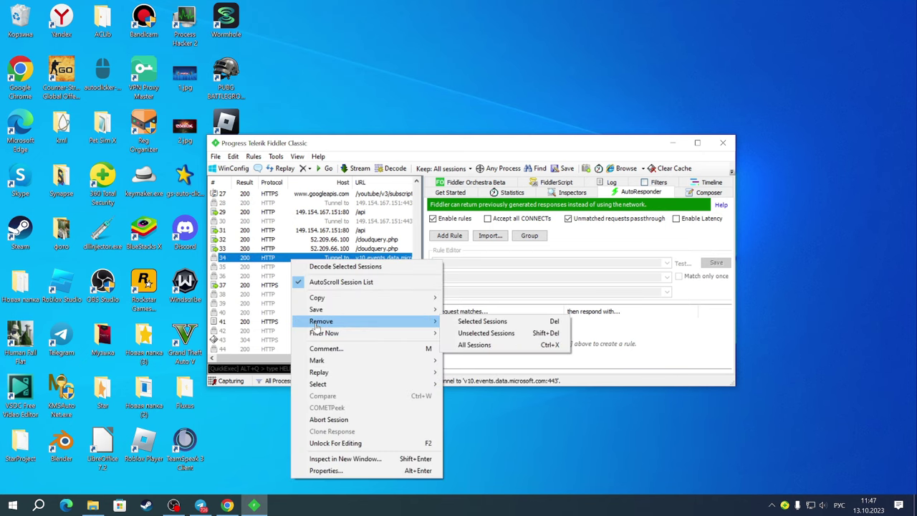
{"action": "left_click", "coordinate": [474, 345]}
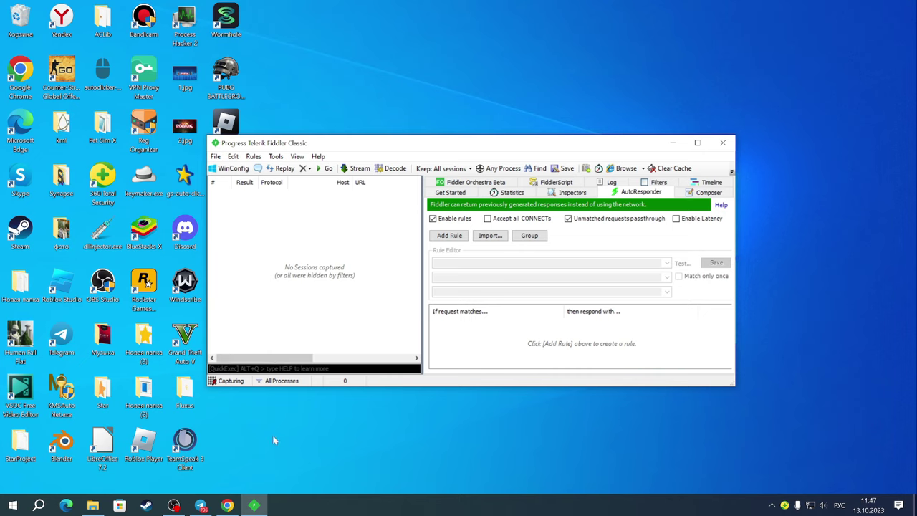
Search Windows for "roblox", launch the Roblox Microsoft Store app and minimize its window to return to Fiddler.
{"action": "left_click", "coordinate": [39, 505]}
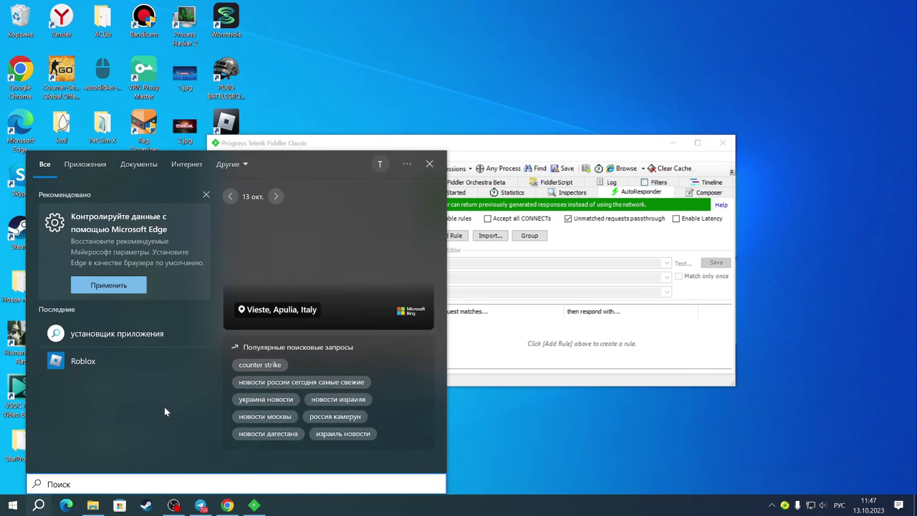
{"action": "key", "text": "alt+shift"}
{"action": "type", "text": "r"}
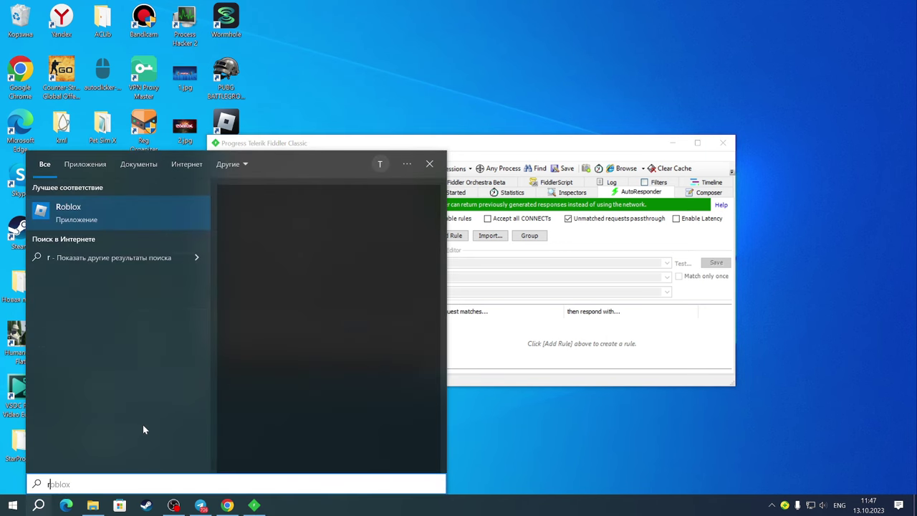
{"action": "type", "text": "oblox"}
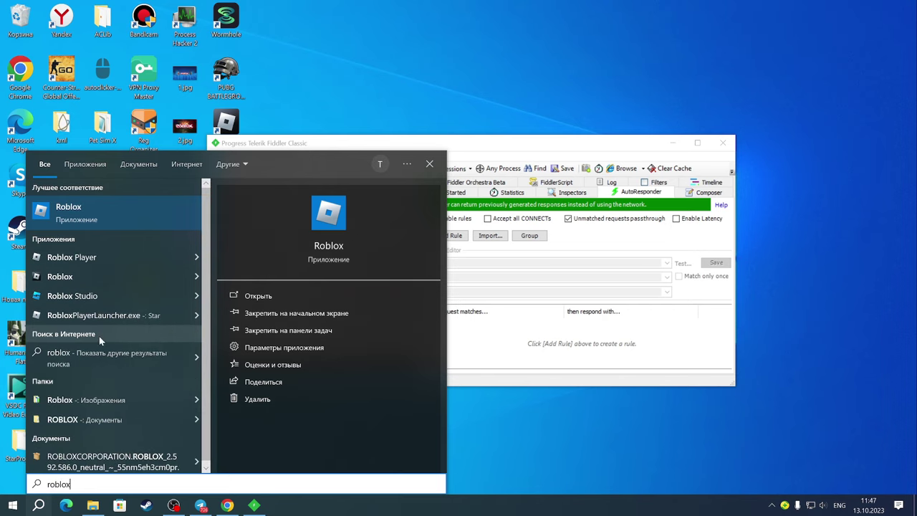
{"action": "scroll", "coordinate": [156, 358], "scroll_direction": "down", "scroll_amount": 1}
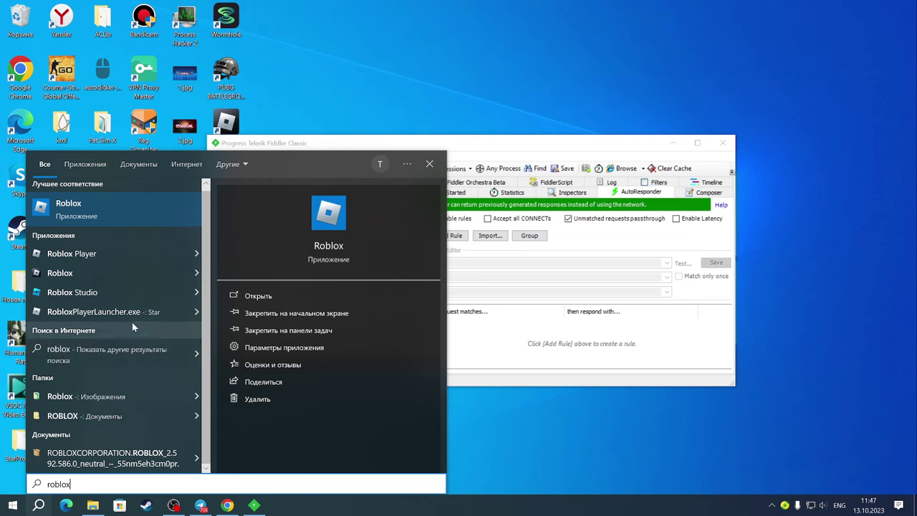
{"action": "scroll", "coordinate": [157, 227], "scroll_direction": "up", "scroll_amount": 1}
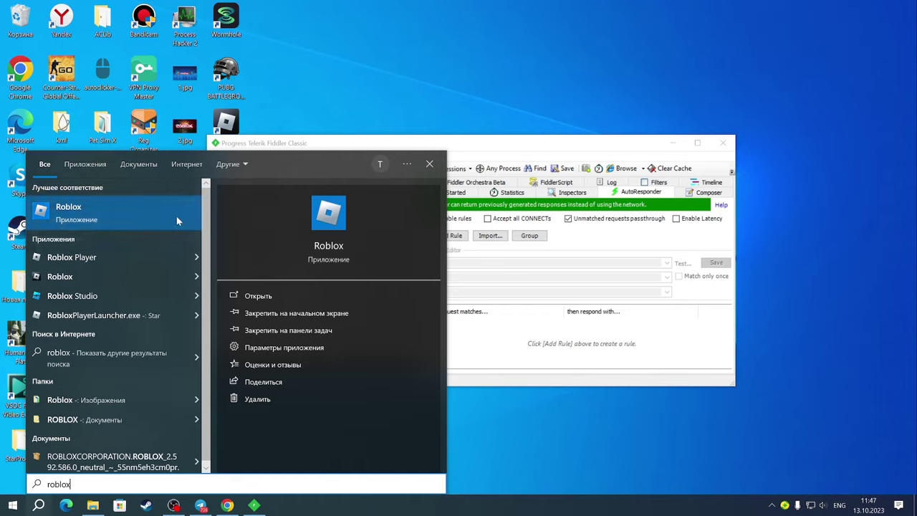
{"action": "left_click", "coordinate": [144, 207]}
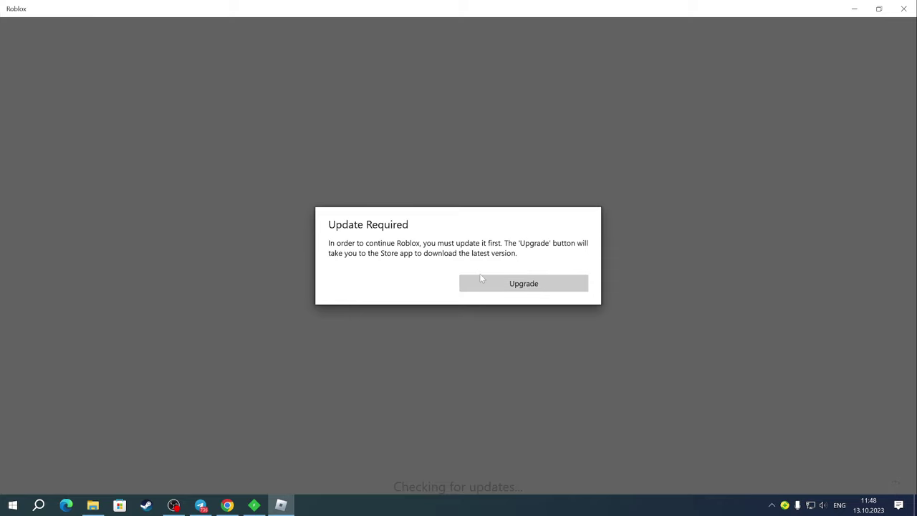
{"action": "left_click", "coordinate": [854, 9]}
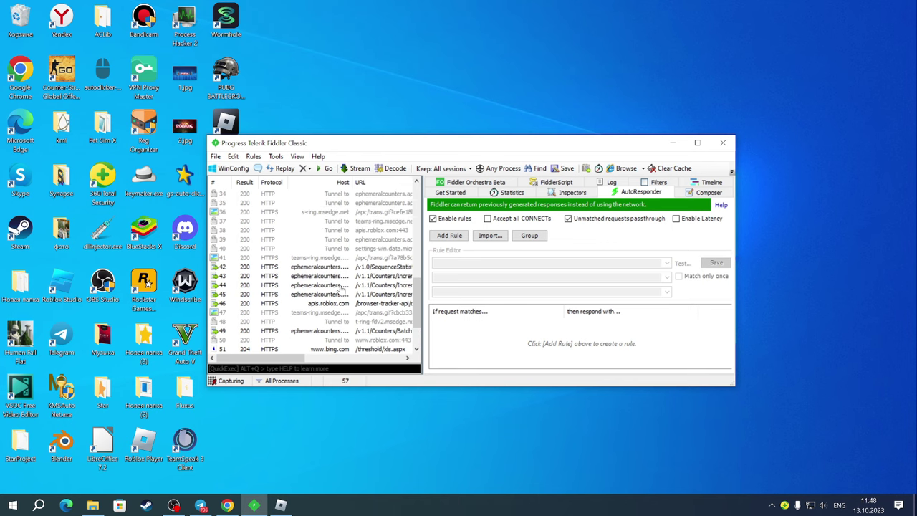
{"action": "mouse_move", "coordinate": [266, 362]}
{"action": "left_mouse_down"}
{"action": "mouse_move", "coordinate": [287, 362]}
{"action": "mouse_move", "coordinate": [249, 356]}
{"action": "left_mouse_up"}
{"action": "mouse_move", "coordinate": [416, 301]}
{"action": "left_mouse_down"}
{"action": "mouse_move", "coordinate": [416, 318]}
{"action": "mouse_move", "coordinate": [420, 193]}
{"action": "mouse_move", "coordinate": [417, 290]}
{"action": "left_mouse_up"}
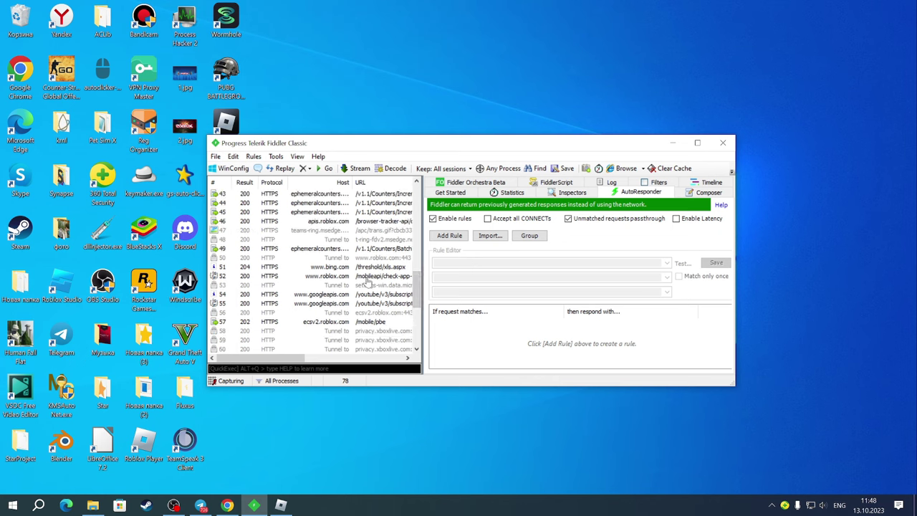
{"action": "left_click", "coordinate": [366, 279]}
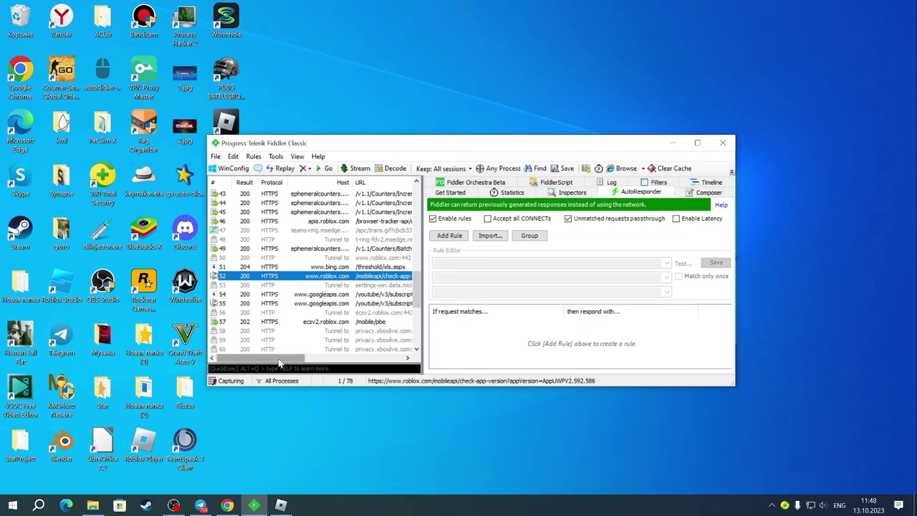
{"action": "mouse_move", "coordinate": [266, 359]}
{"action": "left_mouse_down"}
{"action": "mouse_move", "coordinate": [287, 360]}
{"action": "mouse_move", "coordinate": [266, 360]}
{"action": "left_mouse_up"}
{"action": "scroll", "coordinate": [335, 307], "scroll_direction": "down", "scroll_amount": 3}
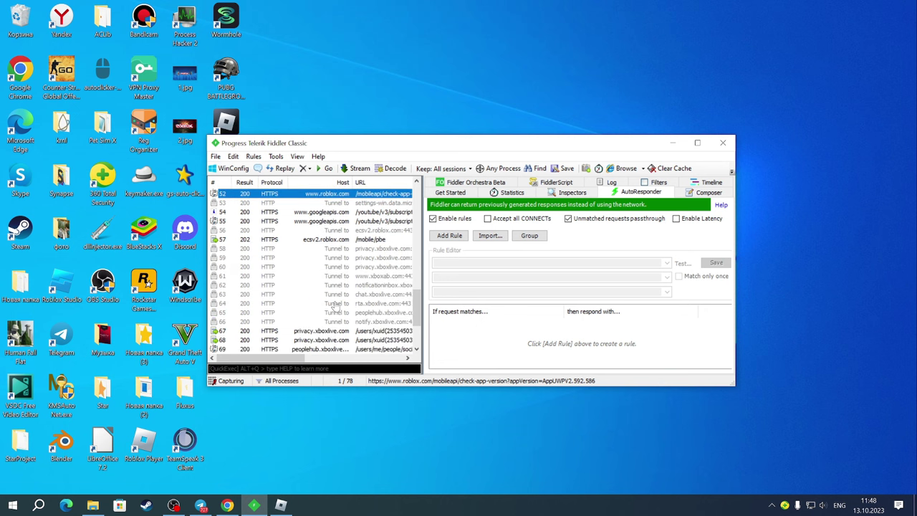
{"action": "scroll", "coordinate": [336, 306], "scroll_direction": "down", "scroll_amount": 2}
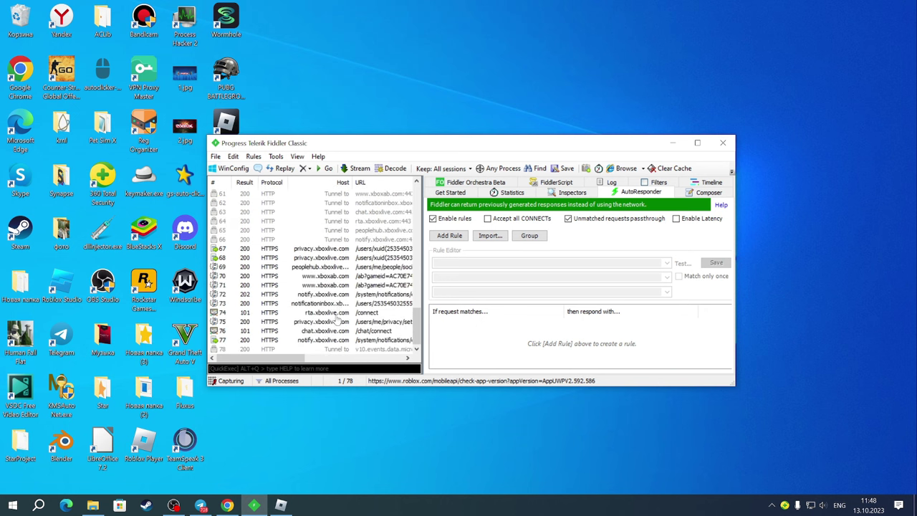
{"action": "scroll", "coordinate": [338, 324], "scroll_direction": "up", "scroll_amount": 2}
{"action": "scroll", "coordinate": [337, 321], "scroll_direction": "up", "scroll_amount": 2}
{"action": "scroll", "coordinate": [372, 278], "scroll_direction": "up", "scroll_amount": 1}
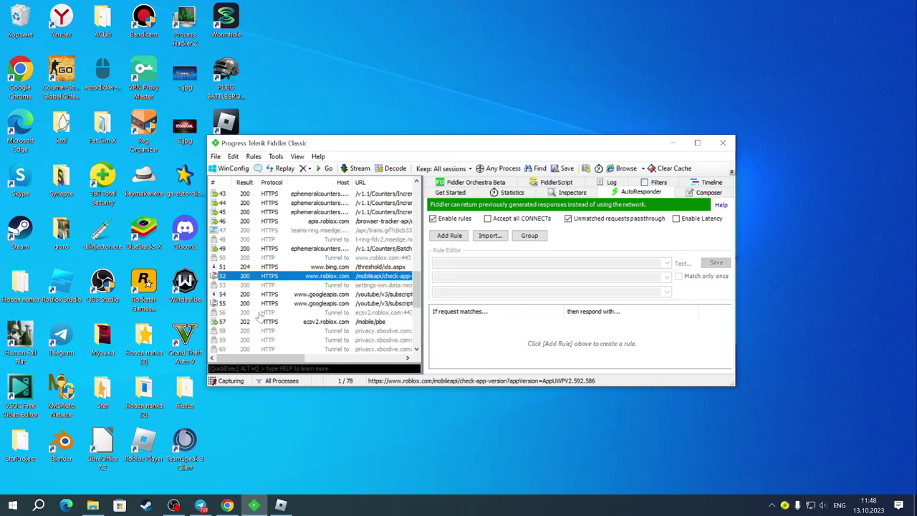
{"action": "left_click_drag", "start_coordinate": [290, 357], "coordinate": [300, 358]}
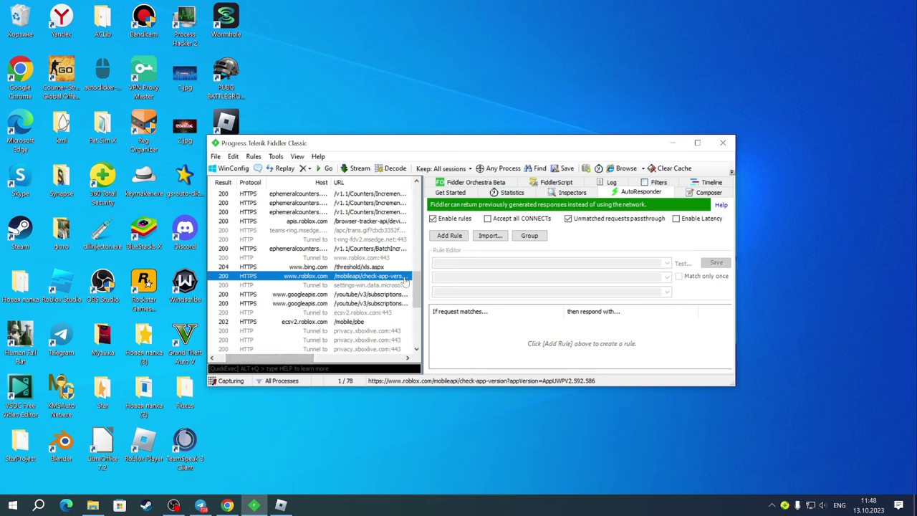
{"action": "left_click", "coordinate": [449, 235]}
{"action": "left_click", "coordinate": [504, 262]}
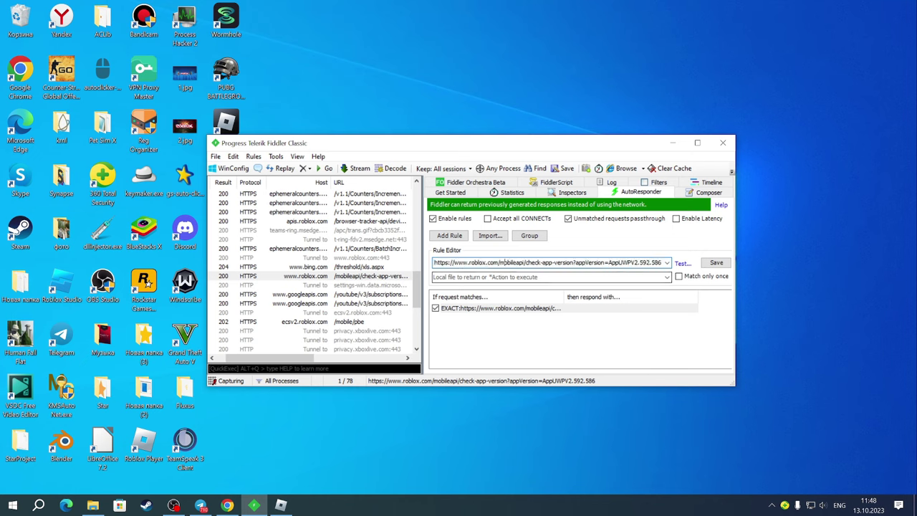
{"action": "left_click_drag", "start_coordinate": [467, 262], "coordinate": [662, 263]}
{"action": "left_click", "coordinate": [622, 262]}
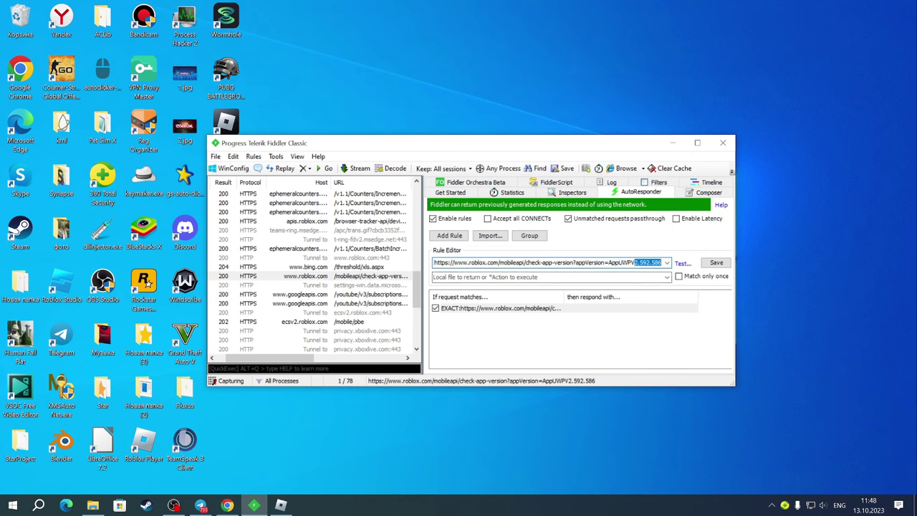
{"action": "left_click", "coordinate": [588, 263]}
{"action": "key", "text": "shift+Home"}
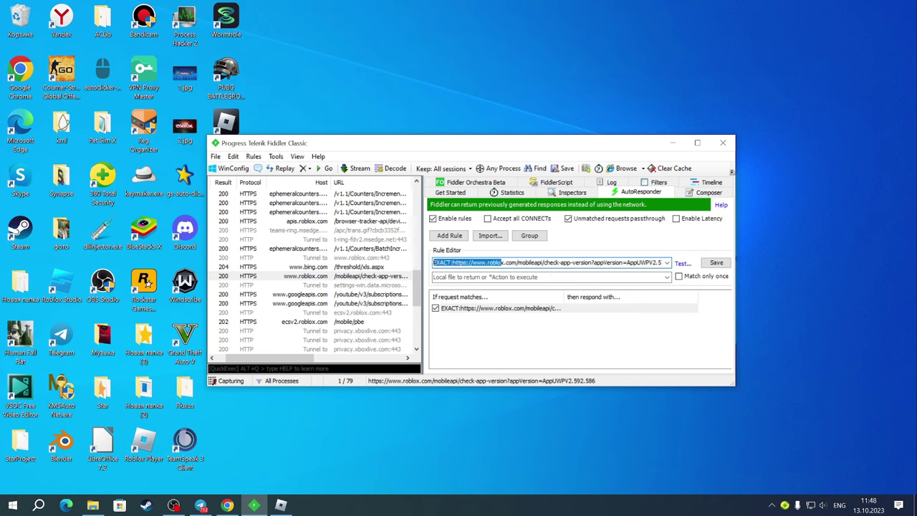
{"action": "key", "text": "Home"}
{"action": "type", "text": "EXACT:"}
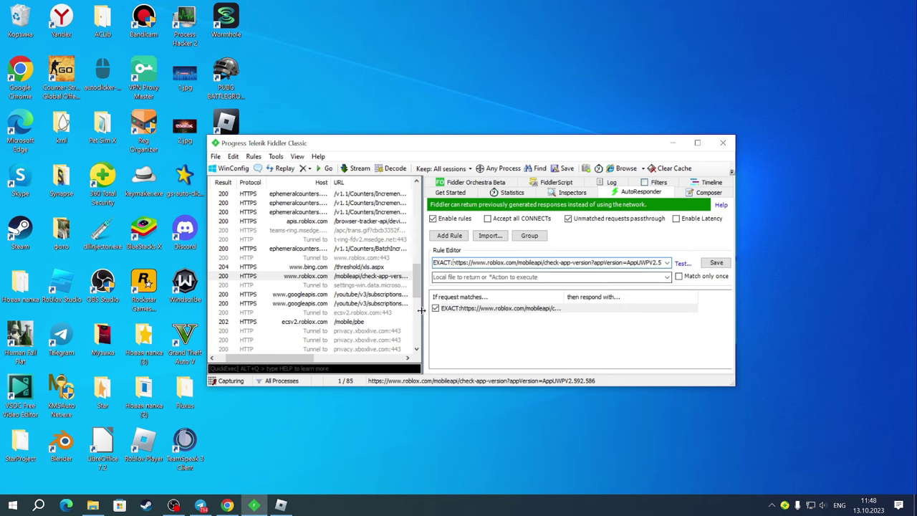
{"action": "key", "text": "End"}
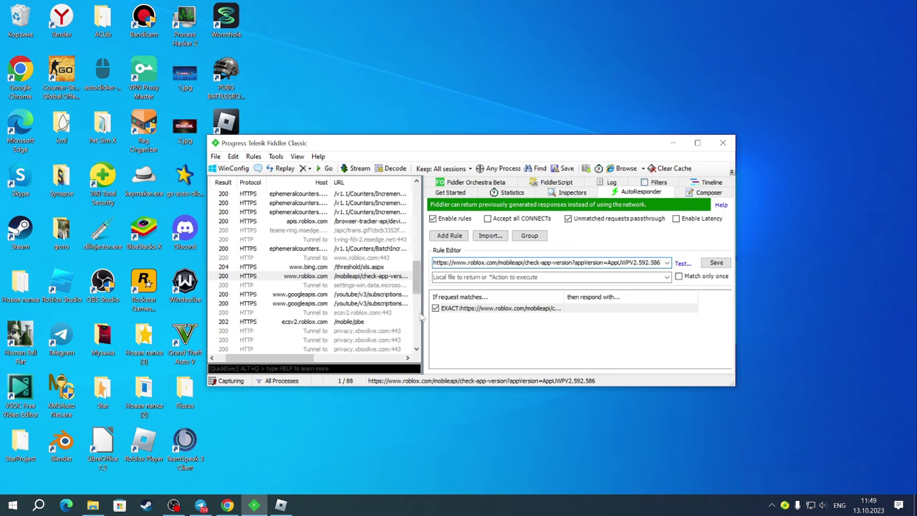
{"action": "left_click", "coordinate": [548, 276]}
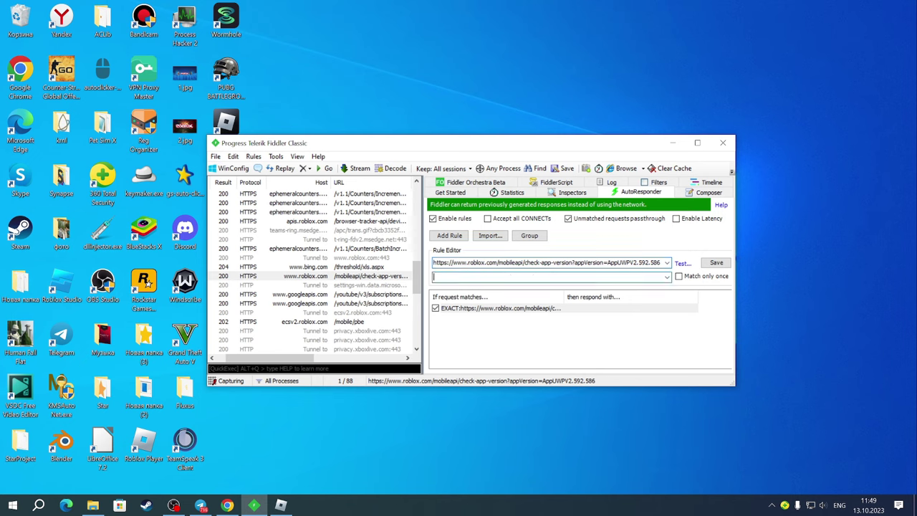
{"action": "left_click", "coordinate": [666, 278]}
{"action": "left_click", "coordinate": [667, 280]}
Minimize Fiddler, open Тест.txt from the desktop and select its text {"data":{"UpgradeAction":"None"}}.
{"action": "left_click", "coordinate": [671, 142]}
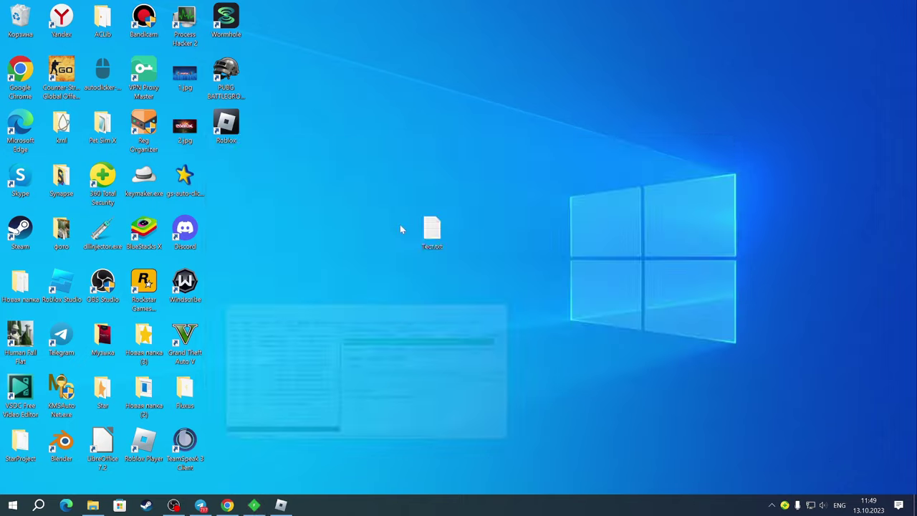
{"action": "left_click_drag", "start_coordinate": [440, 233], "coordinate": [520, 234]}
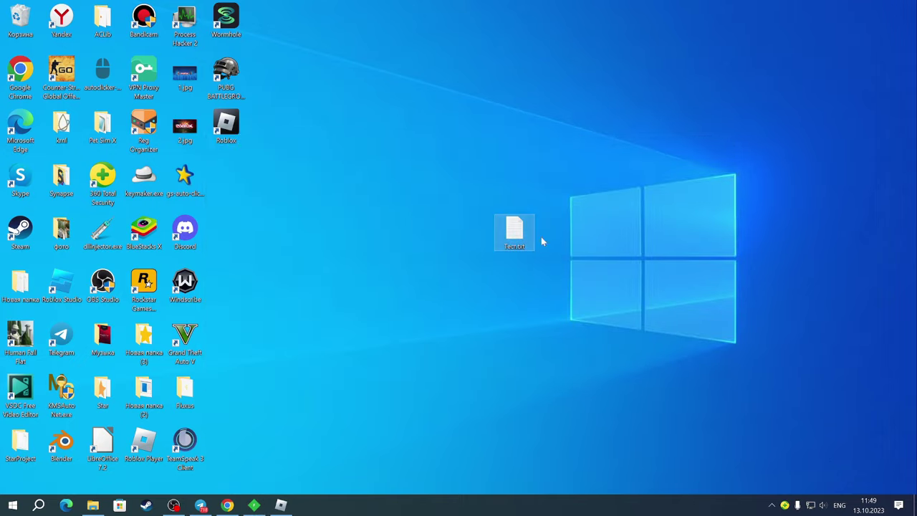
{"action": "double_click", "coordinate": [515, 233]}
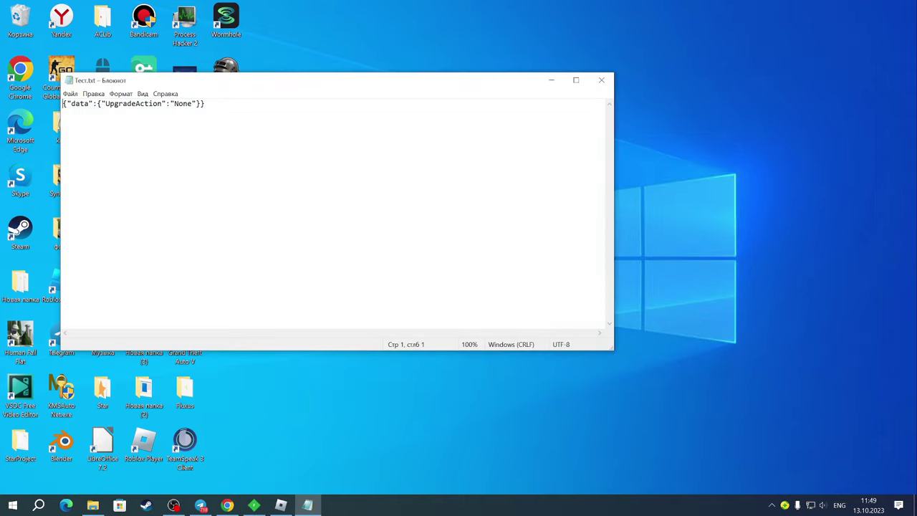
{"action": "left_click_drag", "start_coordinate": [205, 103], "coordinate": [61, 103]}
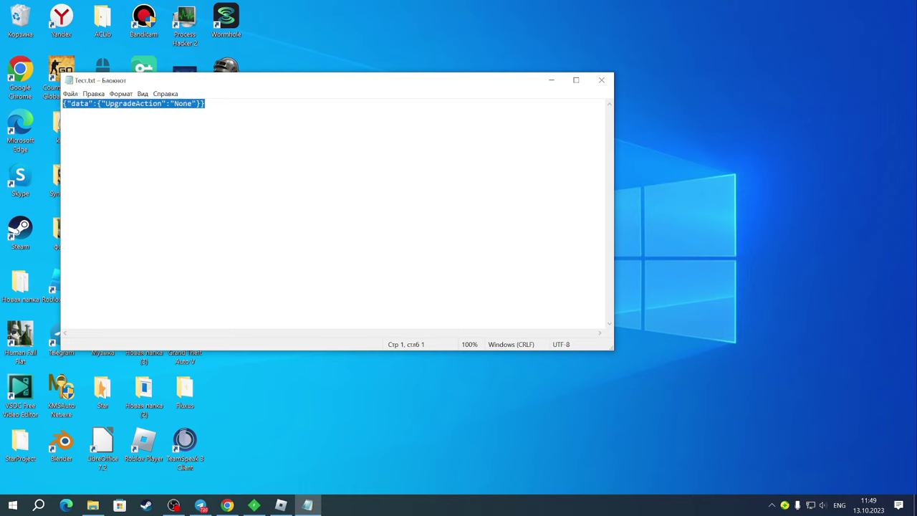
Recheck the text in Тест.txt and close its Notepad window.
{"action": "left_click", "coordinate": [131, 104]}
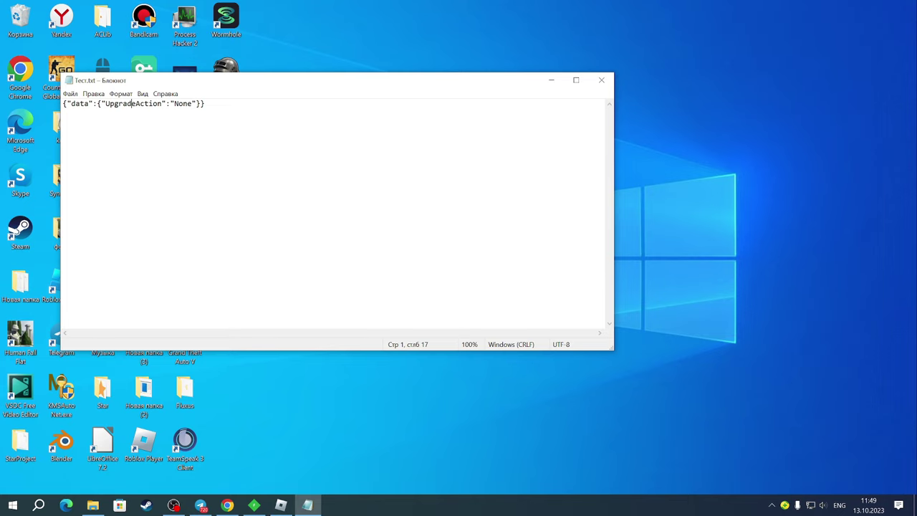
{"action": "left_click", "coordinate": [601, 79]}
{"action": "double_click", "coordinate": [515, 231]}
{"action": "left_click", "coordinate": [601, 79]}
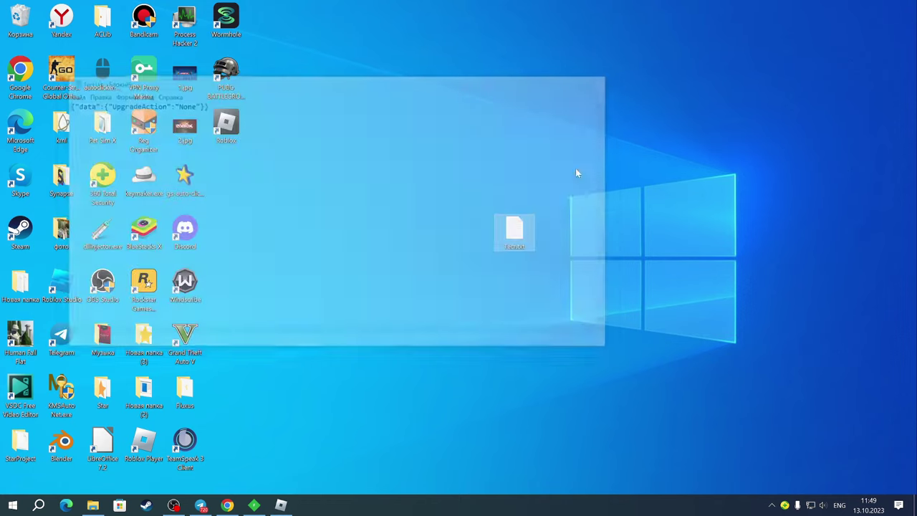
Switch back to Fiddler and set the check-app-version rule to respond with the file Тест.txt from the desktop folder (Рабочий стол).
{"action": "left_click", "coordinate": [254, 505]}
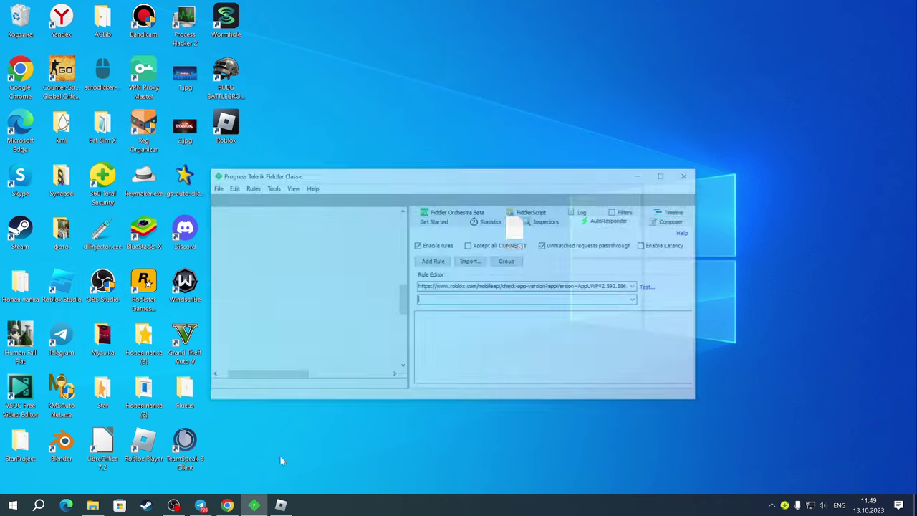
{"action": "left_click", "coordinate": [667, 276]}
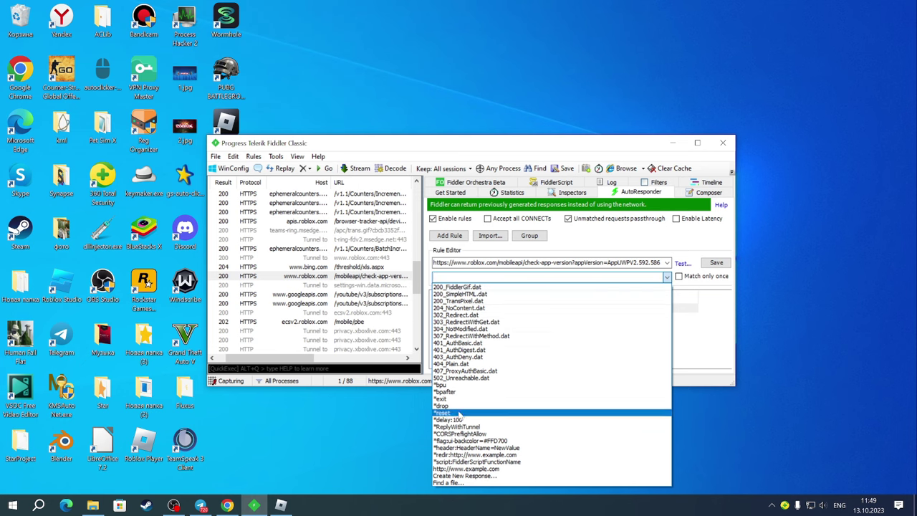
{"action": "left_click", "coordinate": [442, 483]}
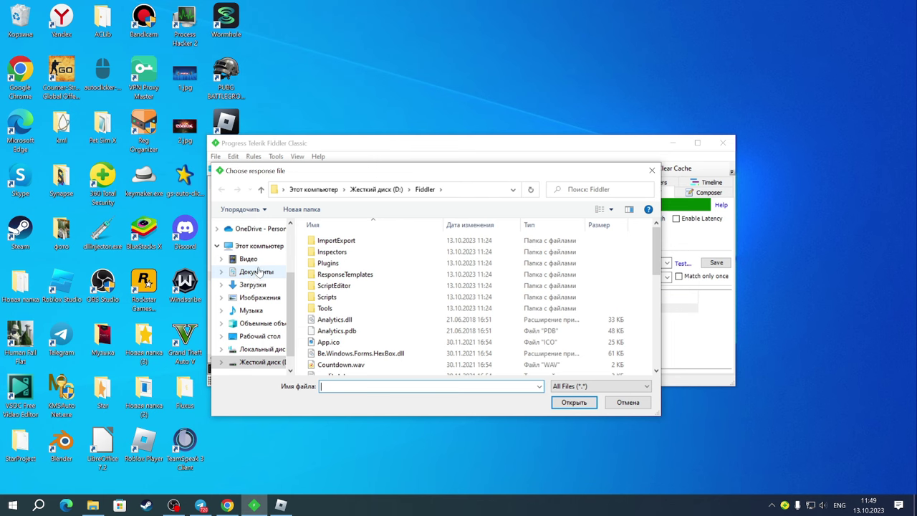
{"action": "left_click", "coordinate": [260, 336]}
{"action": "scroll", "coordinate": [401, 309], "scroll_direction": "down", "scroll_amount": 3}
{"action": "scroll", "coordinate": [390, 316], "scroll_direction": "down", "scroll_amount": 8}
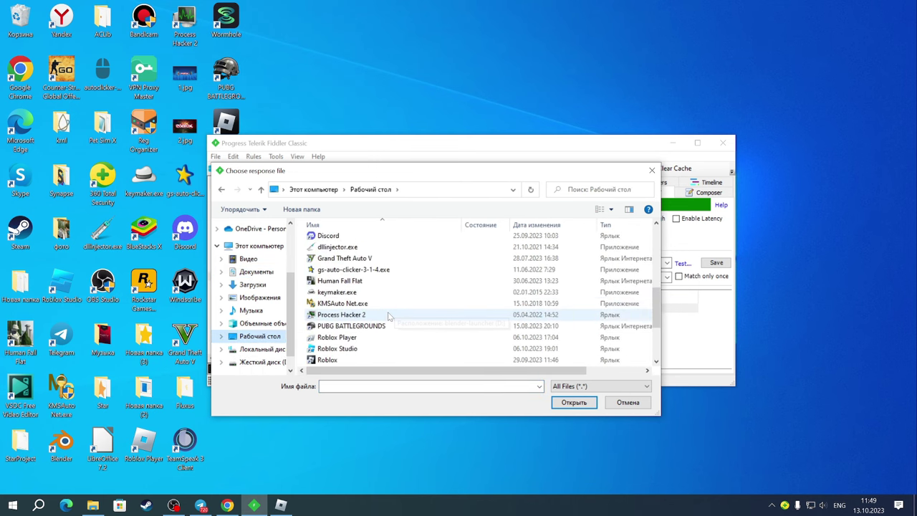
{"action": "left_click", "coordinate": [351, 359]}
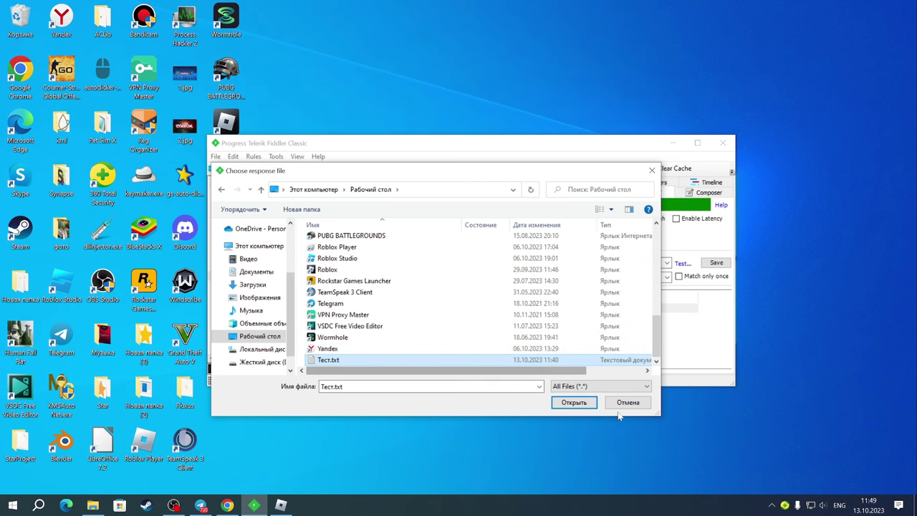
{"action": "left_click", "coordinate": [574, 402]}
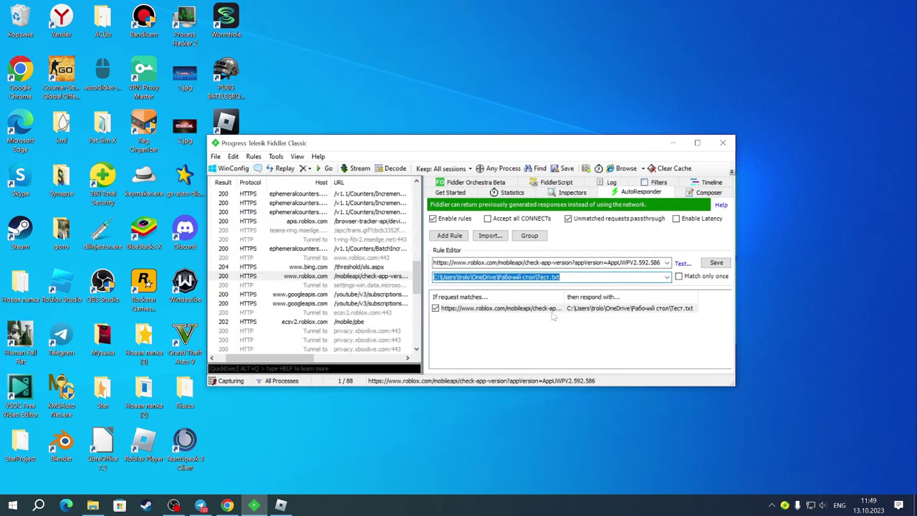
{"action": "left_click", "coordinate": [657, 338]}
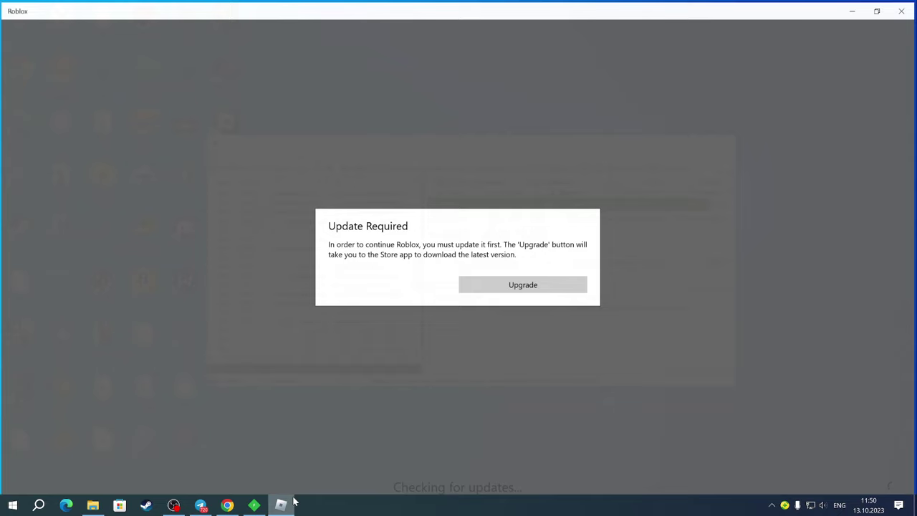
Close the Roblox app that is waiting at the Update Required dialog and return to Fiddler's rule editor.
{"action": "left_click", "coordinate": [280, 505]}
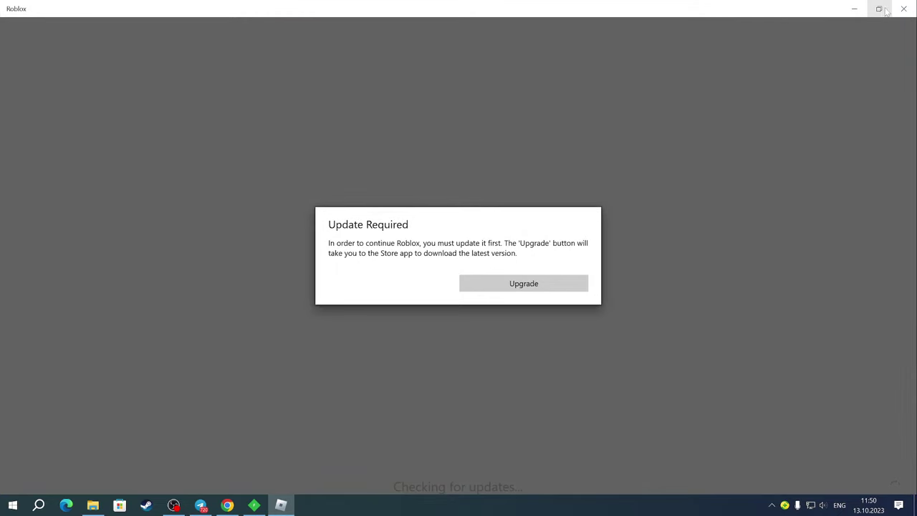
{"action": "left_click", "coordinate": [904, 7]}
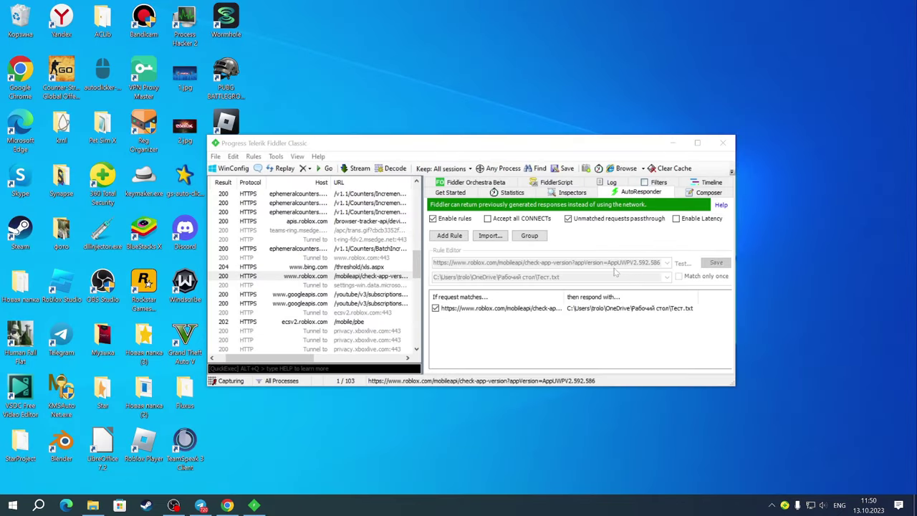
{"action": "left_click", "coordinate": [716, 264]}
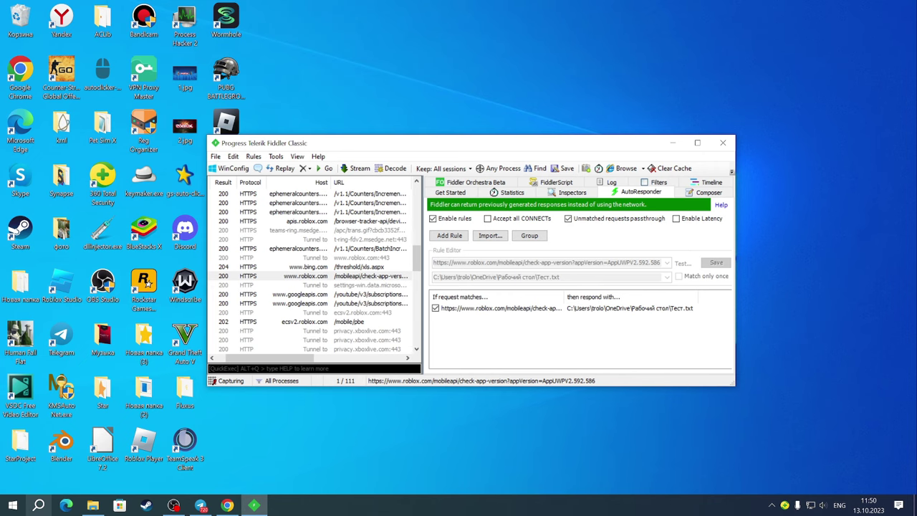
Relaunch Roblox from the recent items in Windows search and minimize its window once the Home page loads.
{"action": "left_click", "coordinate": [39, 505]}
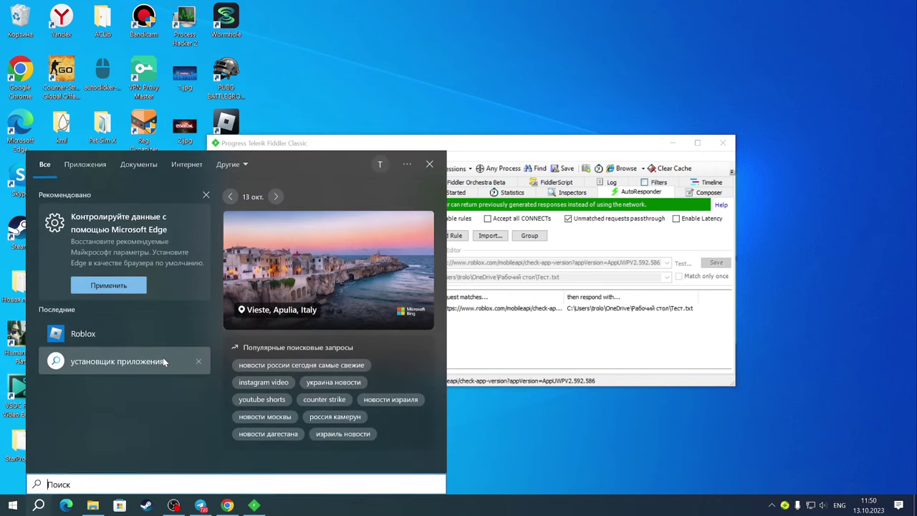
{"action": "left_click", "coordinate": [111, 333]}
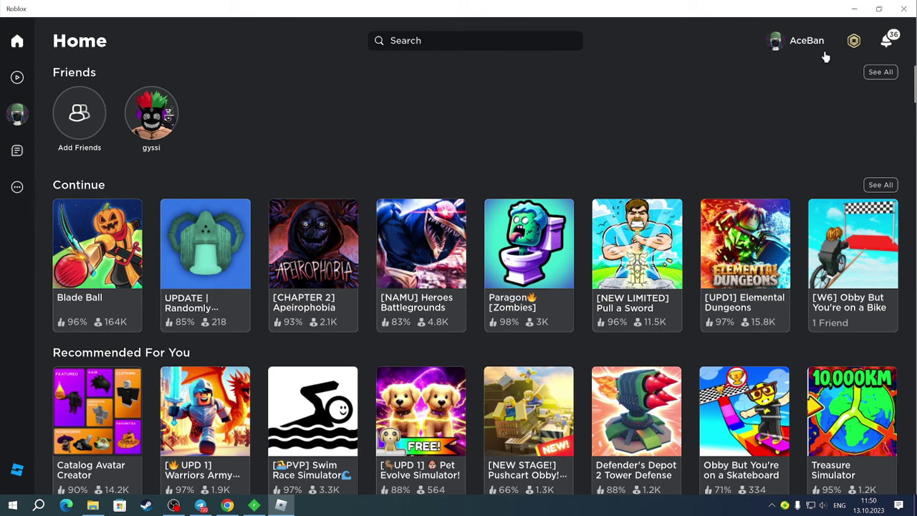
{"action": "left_click", "coordinate": [860, 5]}
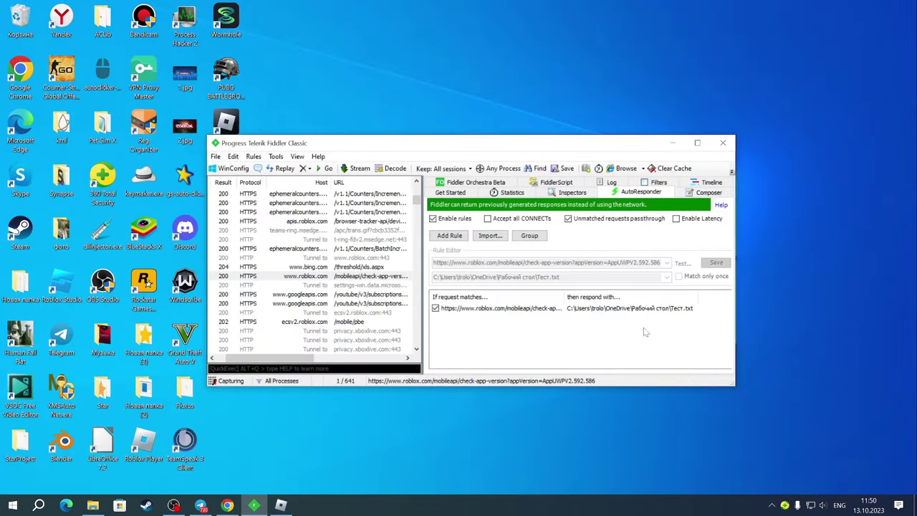